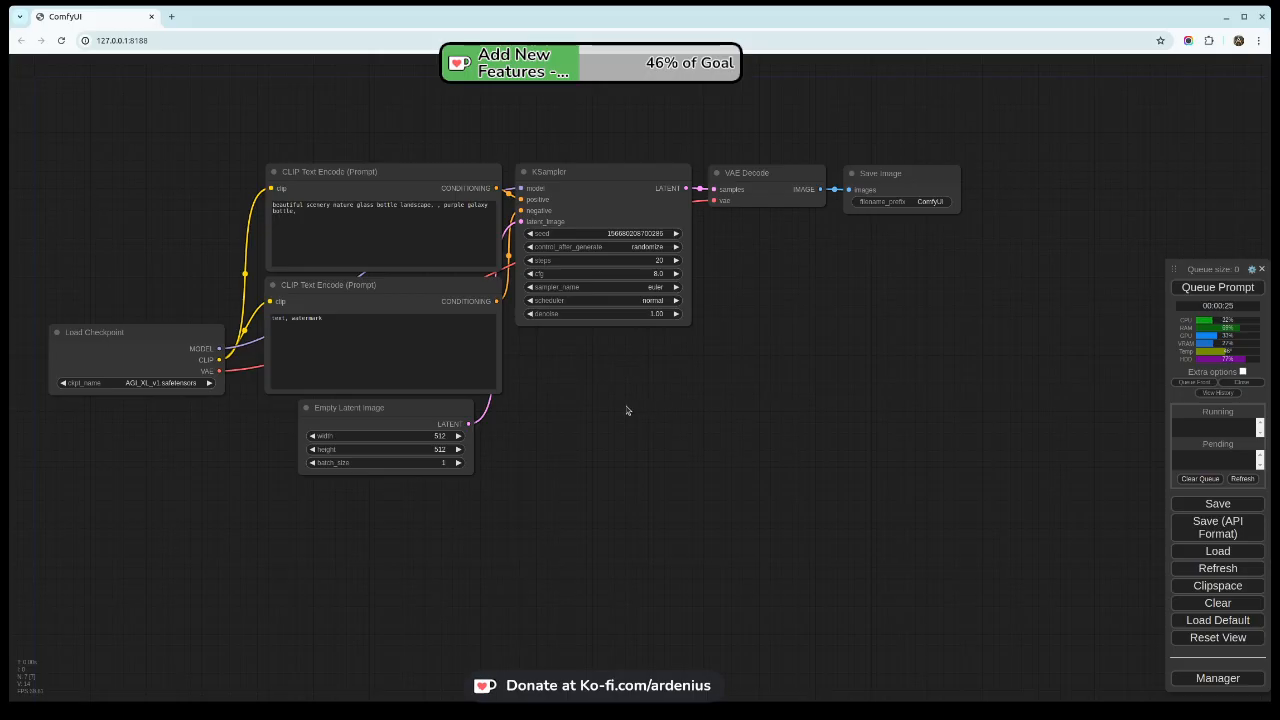
Load the default workflow and confirm replacing the current graph
click(880, 175)
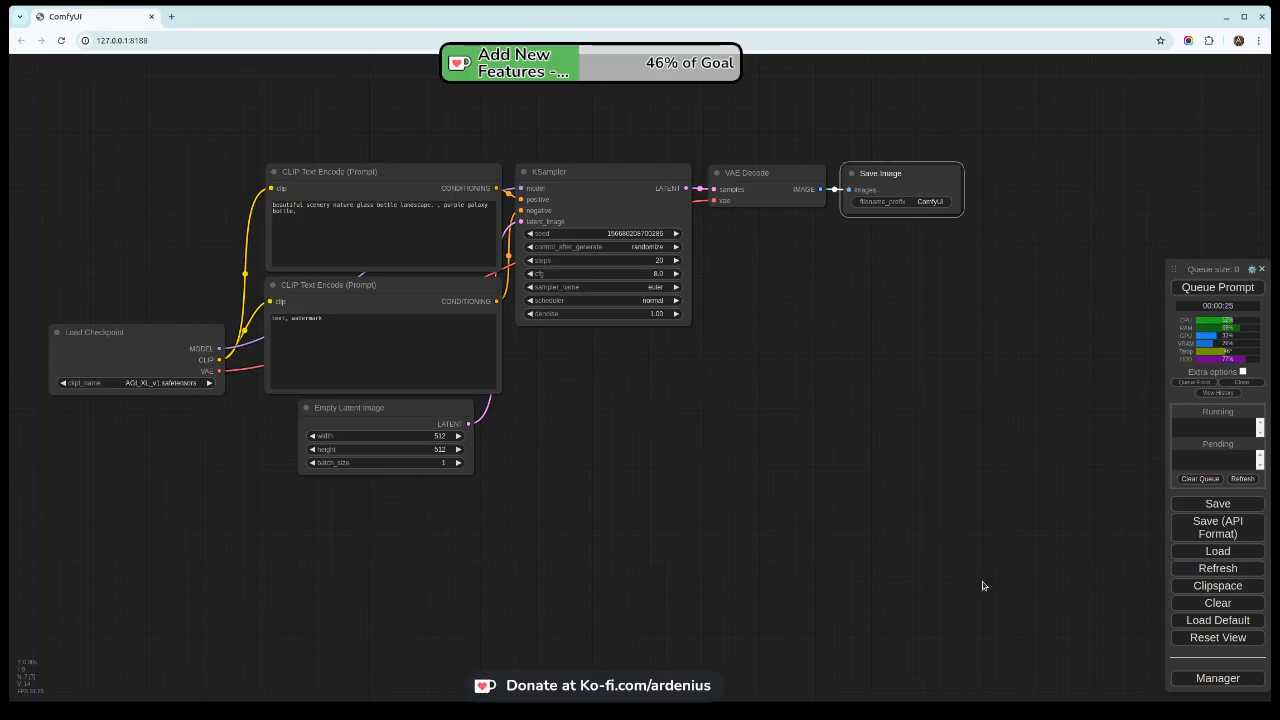
click(1206, 624)
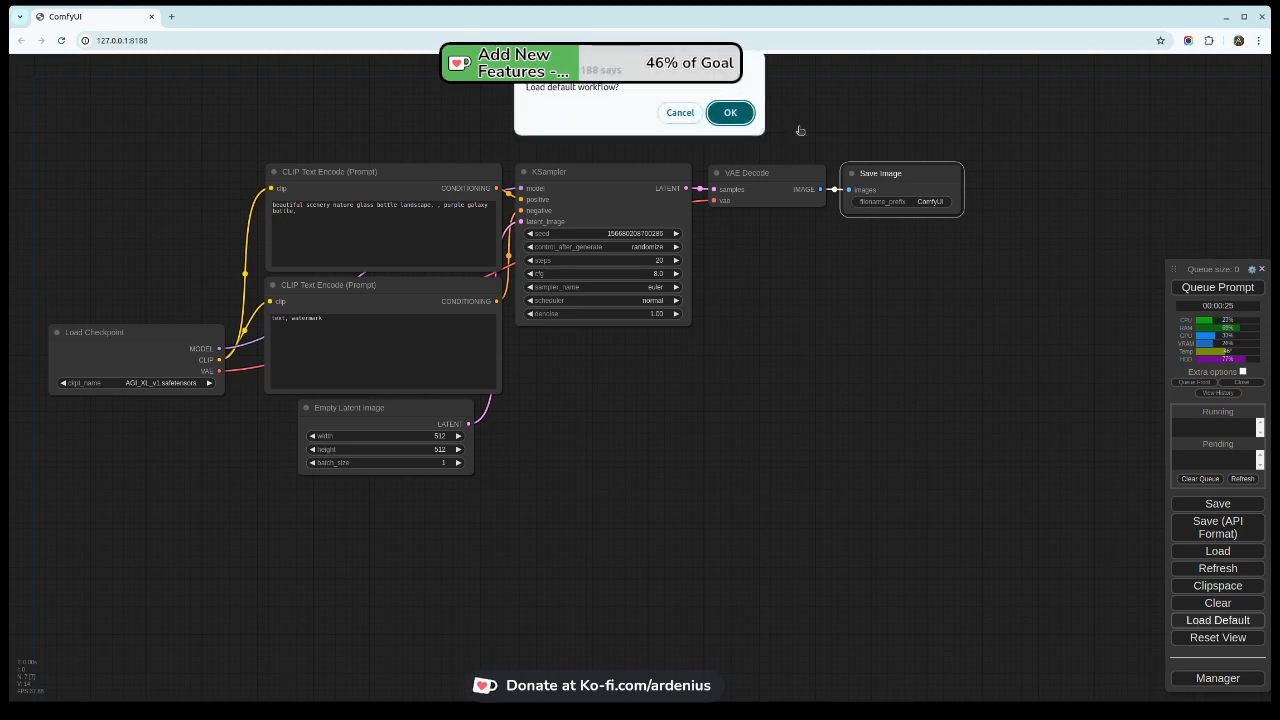
click(730, 112)
drag(552, 385, 643, 428)
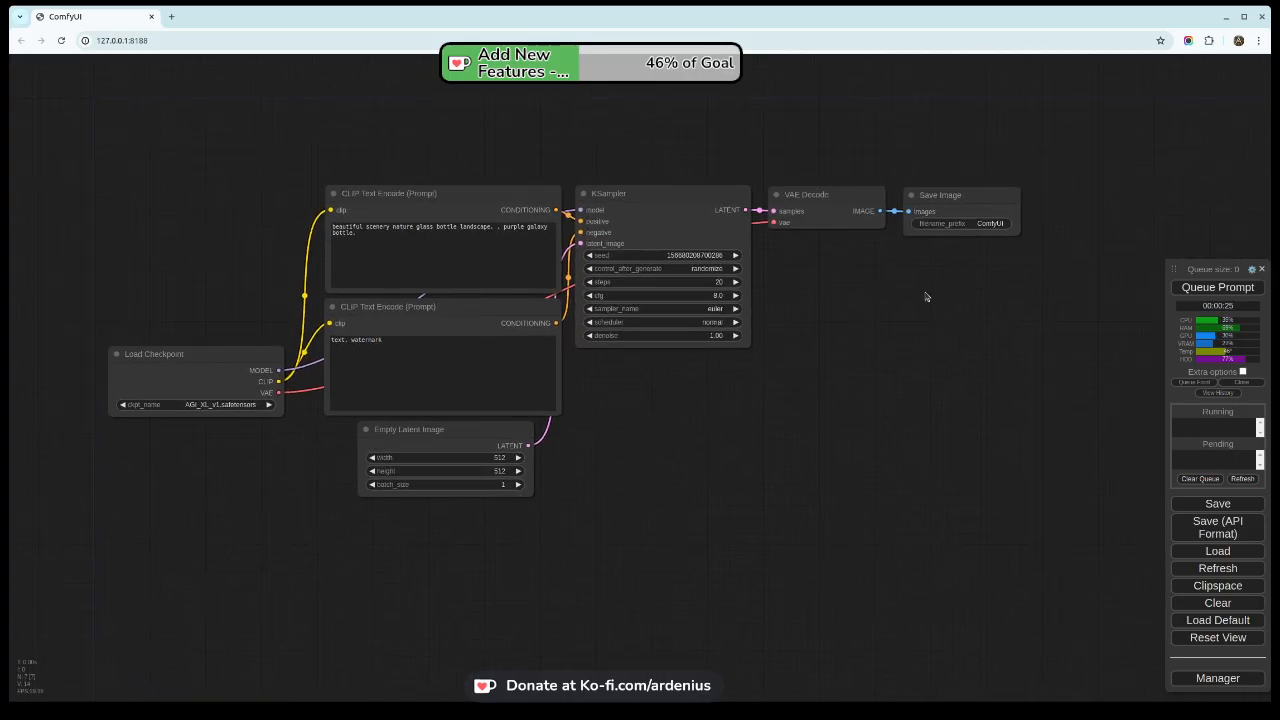
Replace the Save Image node with a Preview Image node fed by VAE Decode, and move Load Checkpoint slightly higher
click(945, 200)
key(Delete)
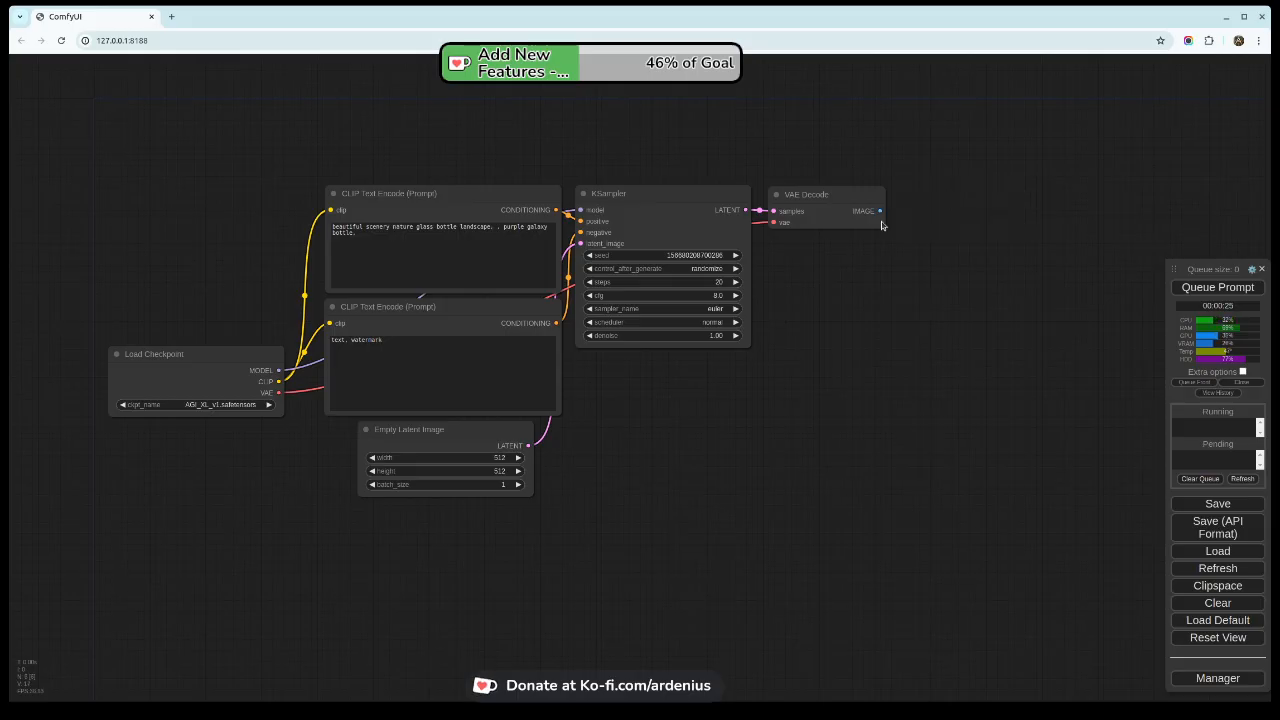
drag(880, 211, 936, 200)
click(951, 374)
click(907, 291)
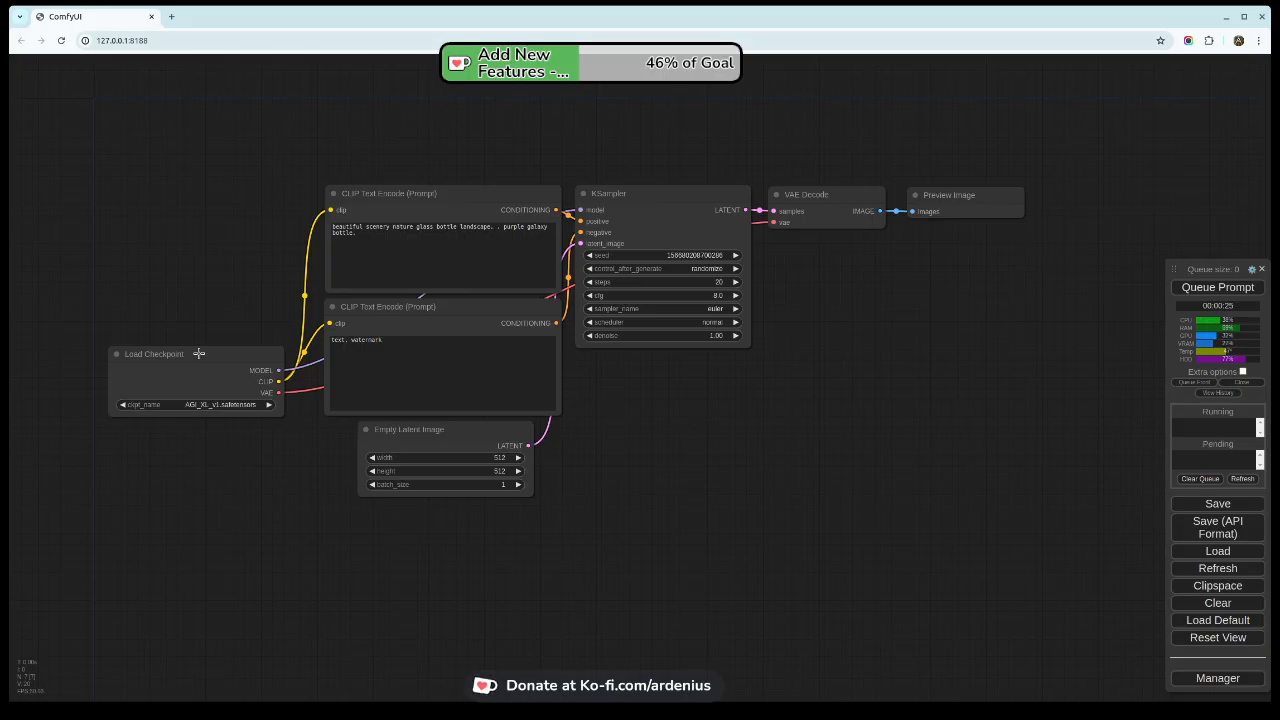
drag(197, 347, 189, 286)
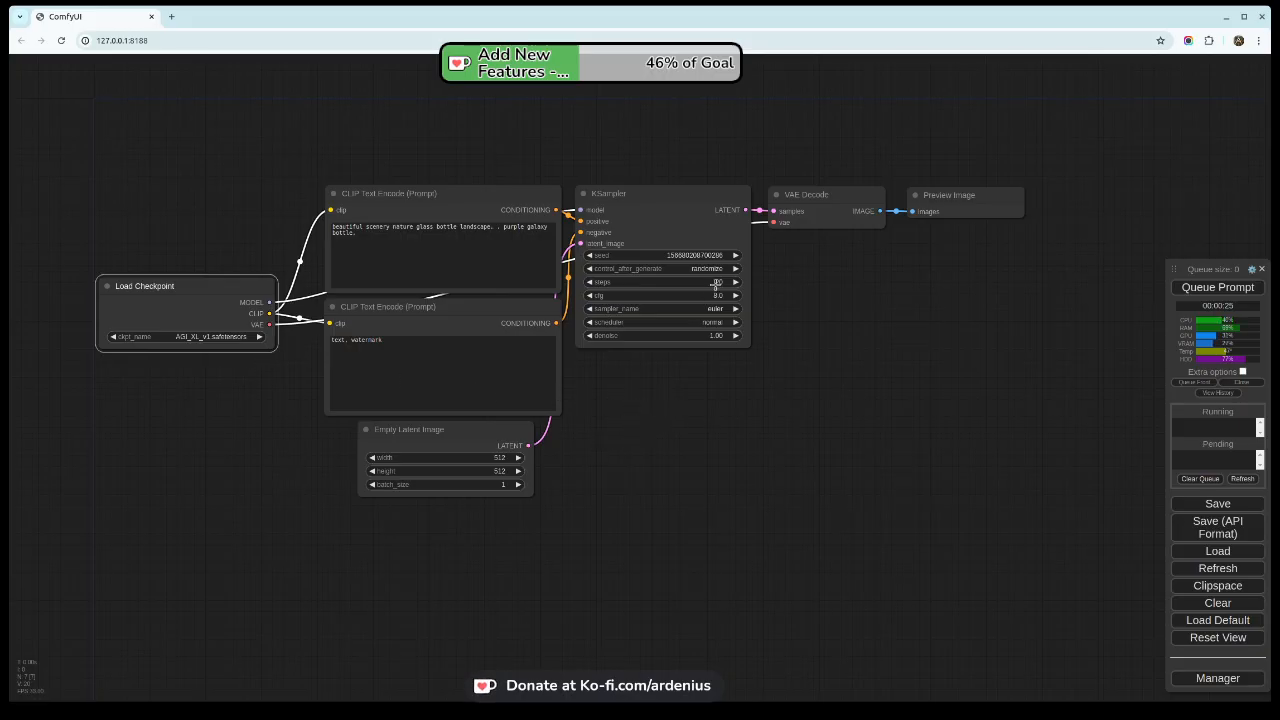
Set the KSampler's steps to 10 and its cfg to 1.5
click(712, 282)
text(10)
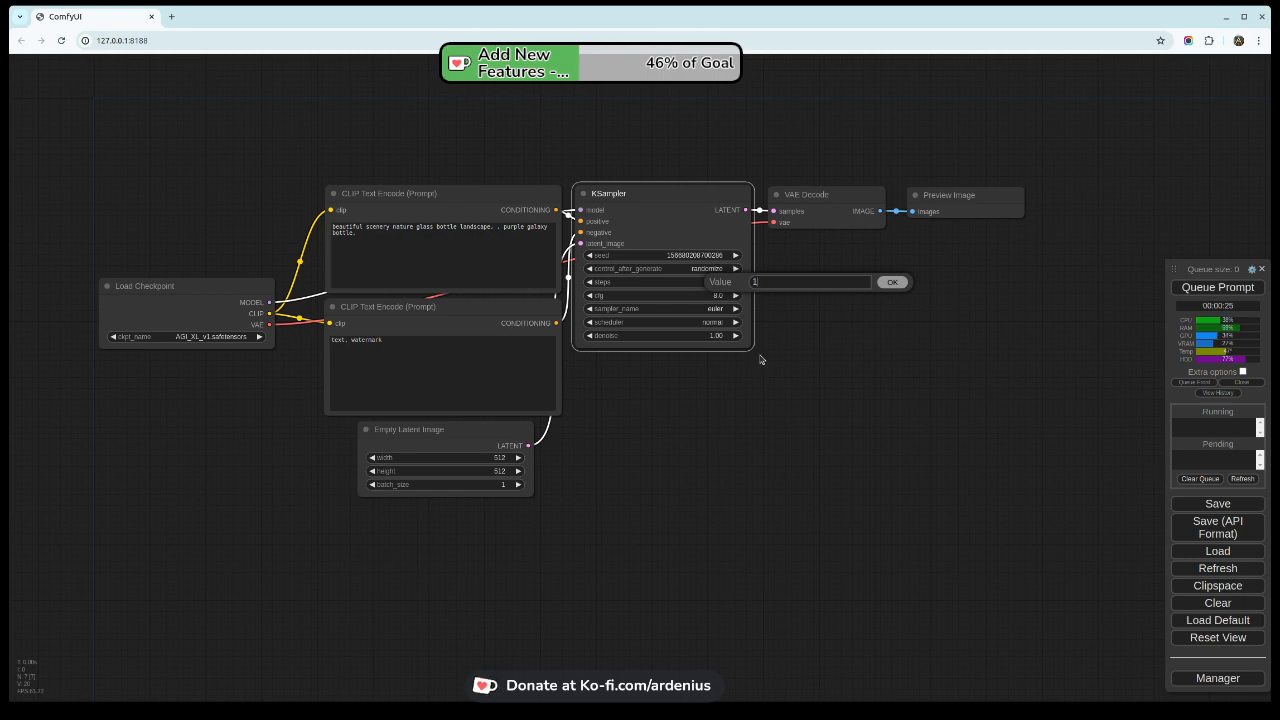
click(892, 283)
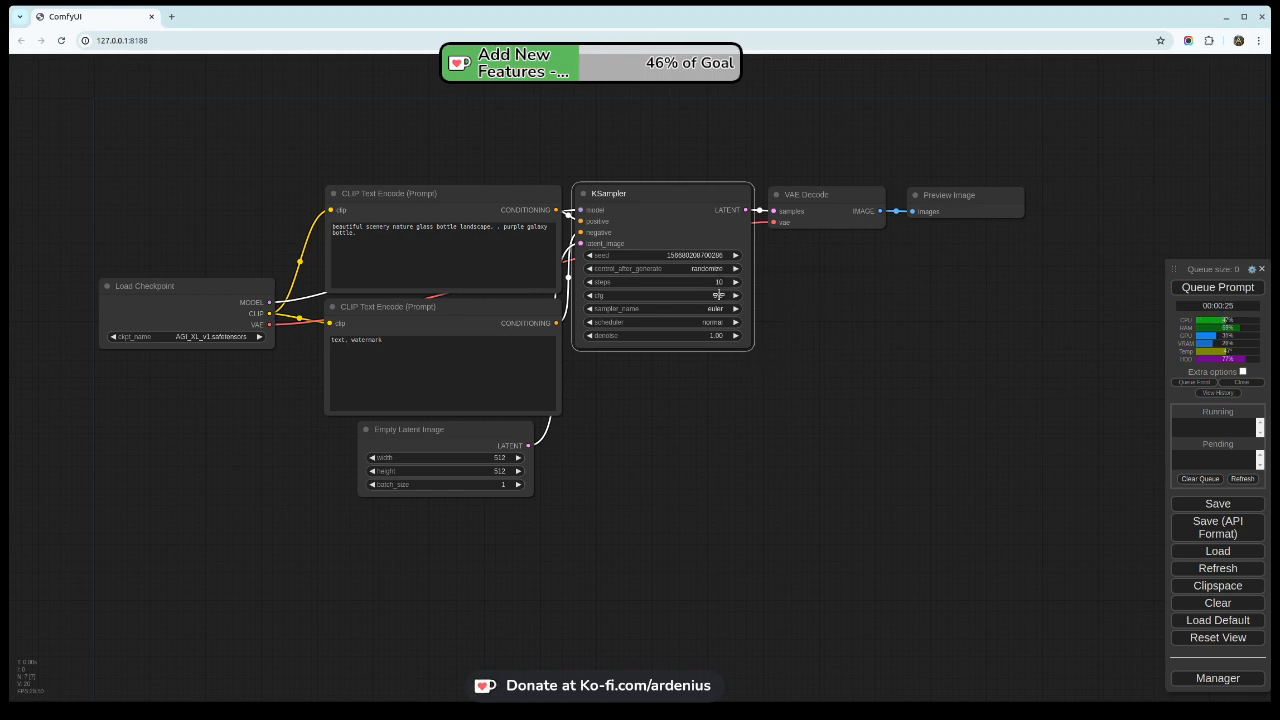
click(718, 294)
text(1)
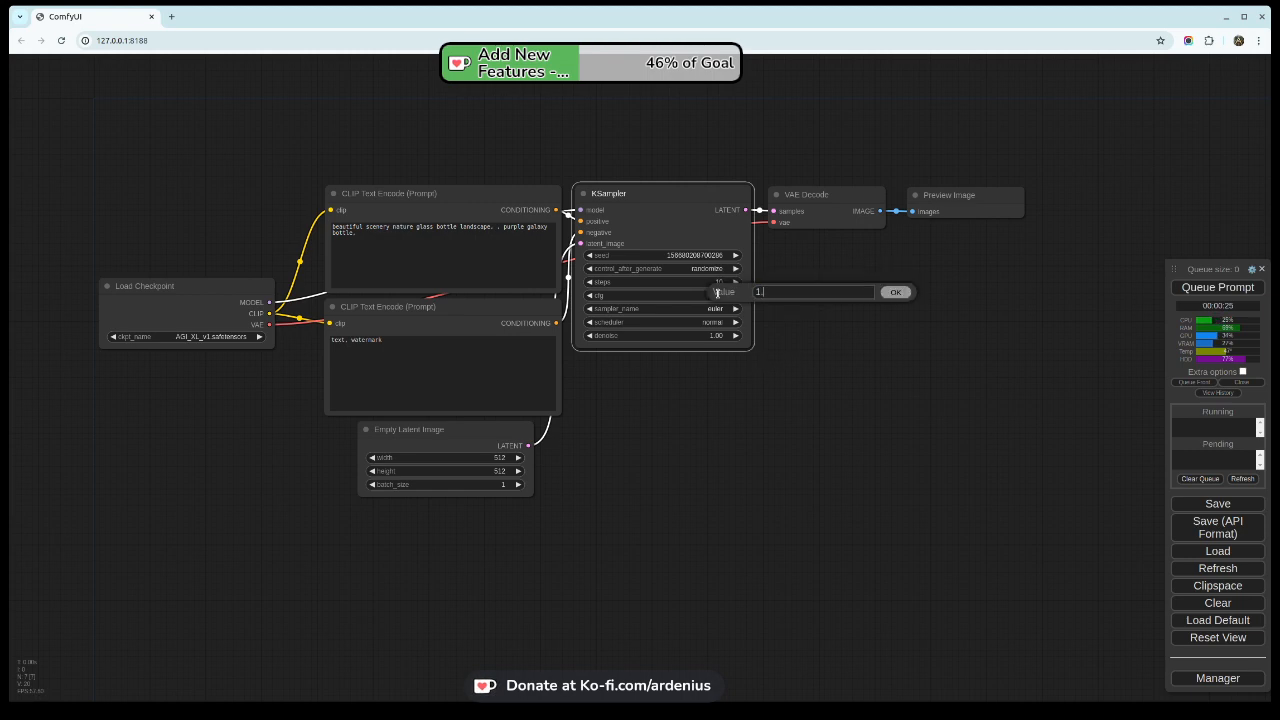
text(.5)
click(895, 294)
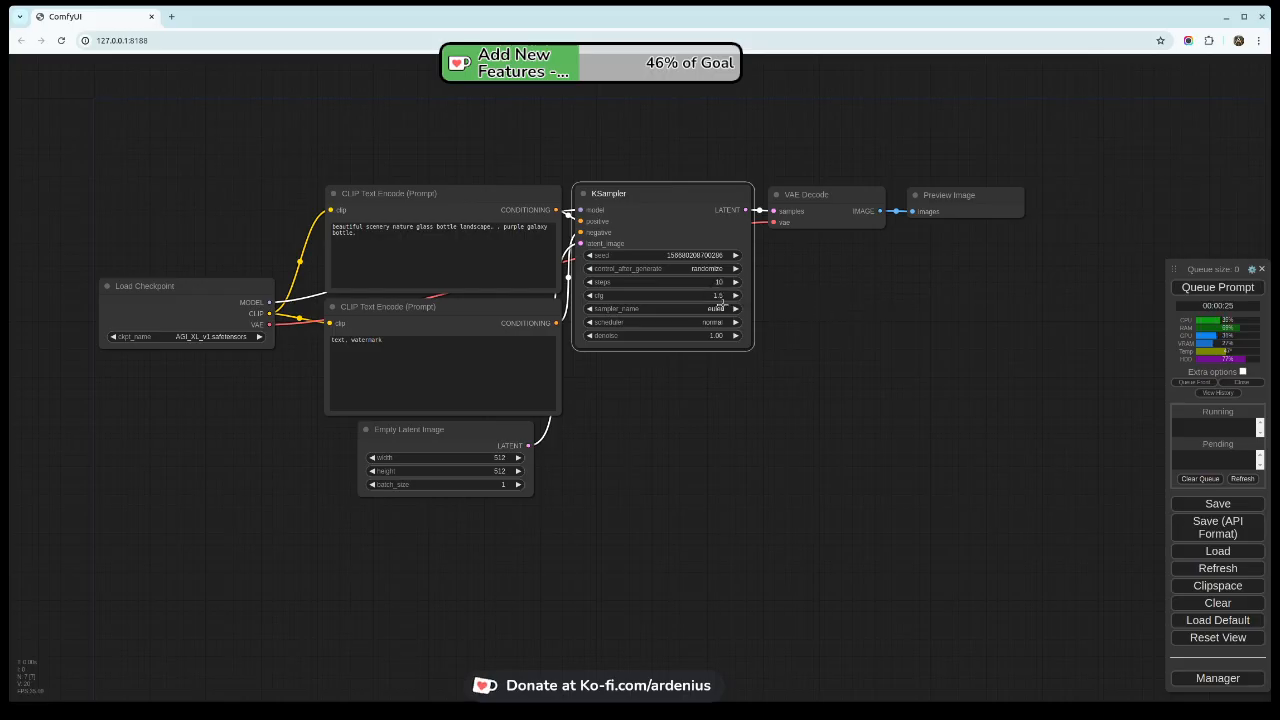
Set the KSampler's sampler to dpmpp_sde_gpu and its scheduler to sgm_uniform, keeping denoise at 1
click(722, 308)
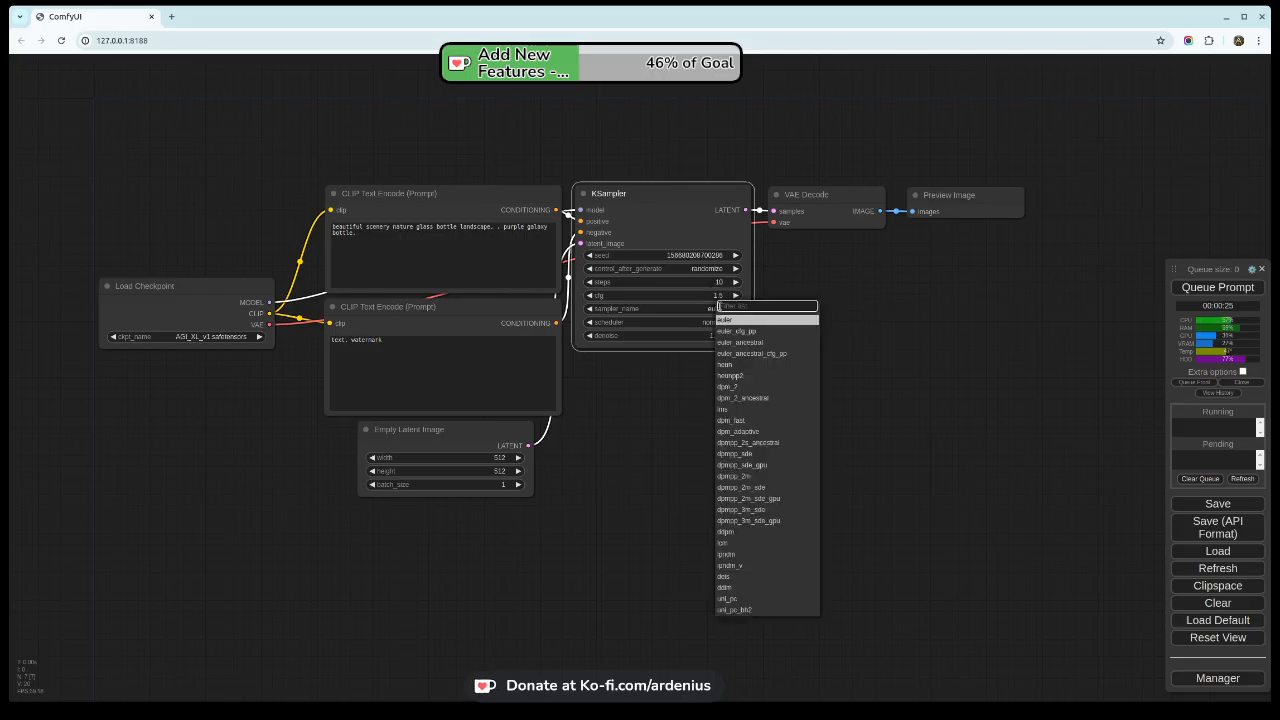
click(740, 466)
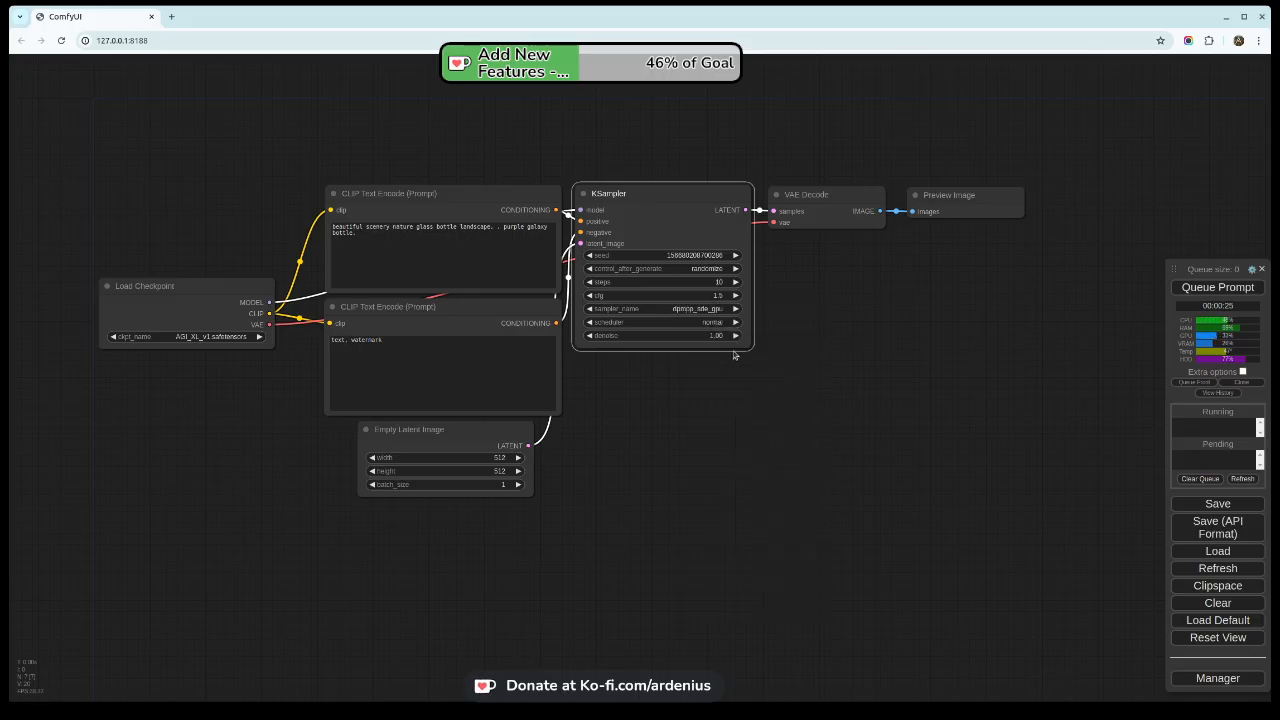
click(712, 322)
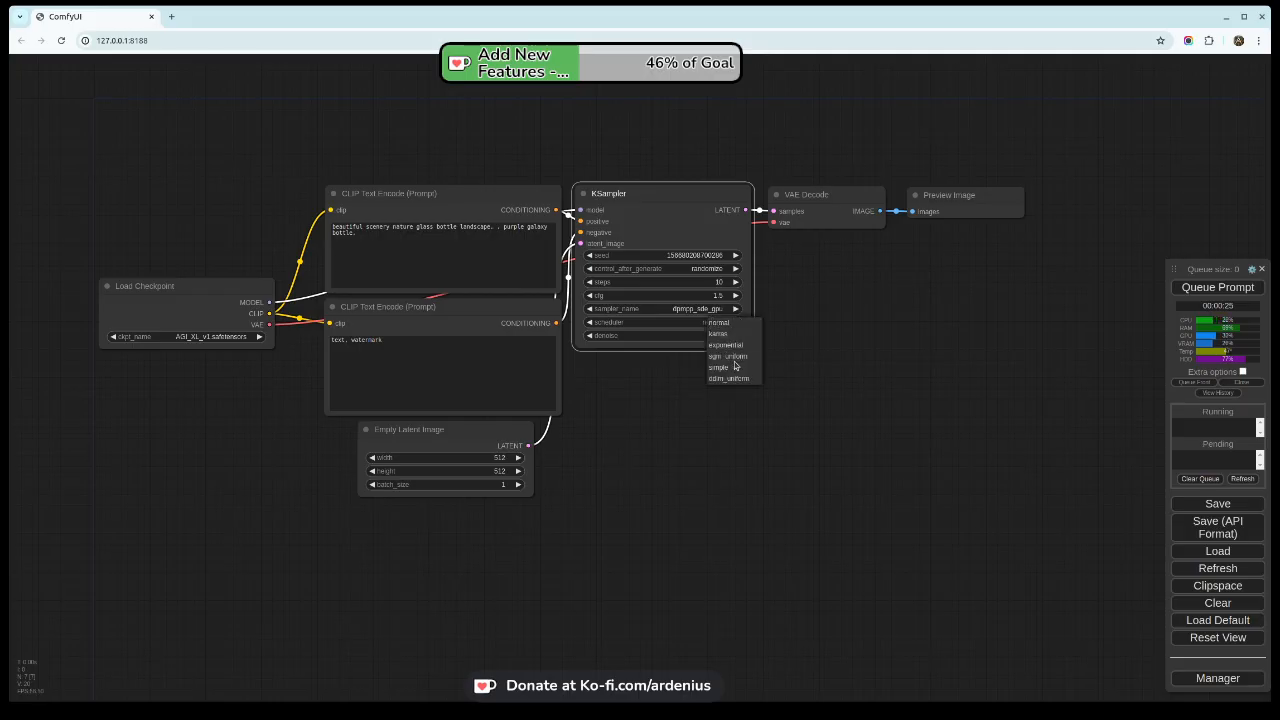
click(737, 358)
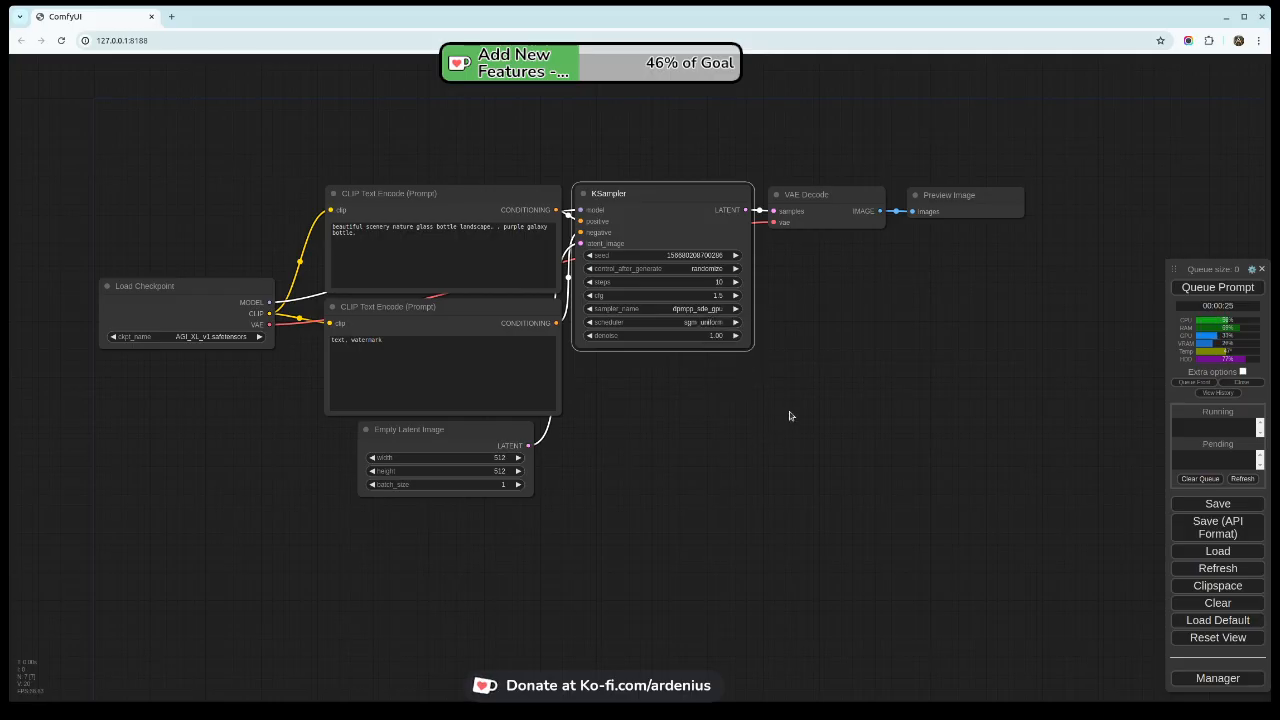
click(770, 406)
click(715, 335)
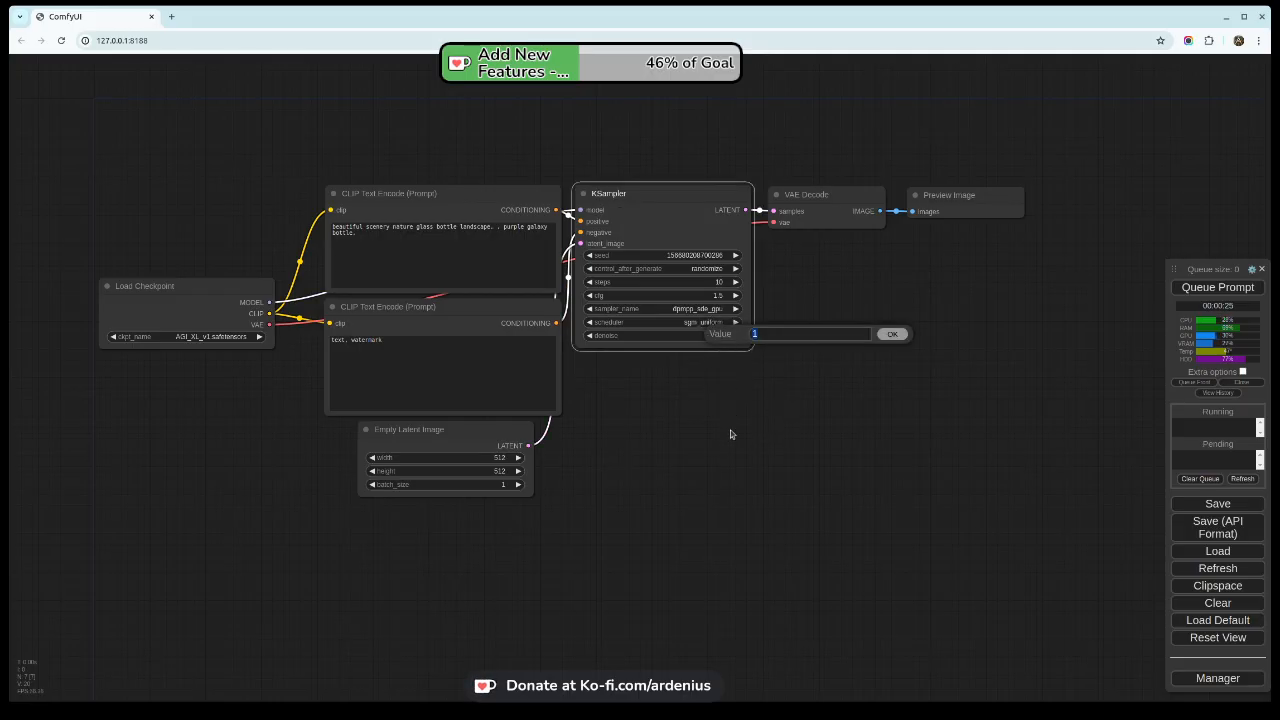
click(889, 335)
click(686, 386)
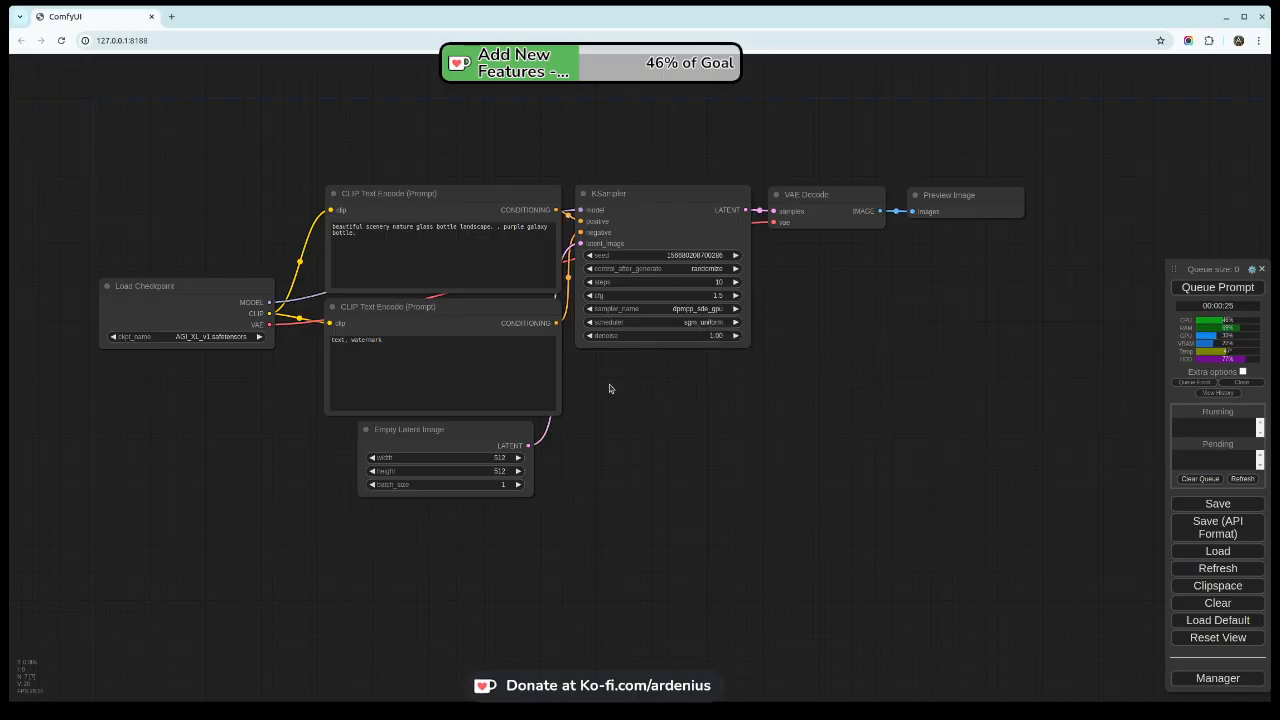
Leave the positive prompt text as it is and queue the workflow to generate a test image
click(338, 232)
double_click(341, 232)
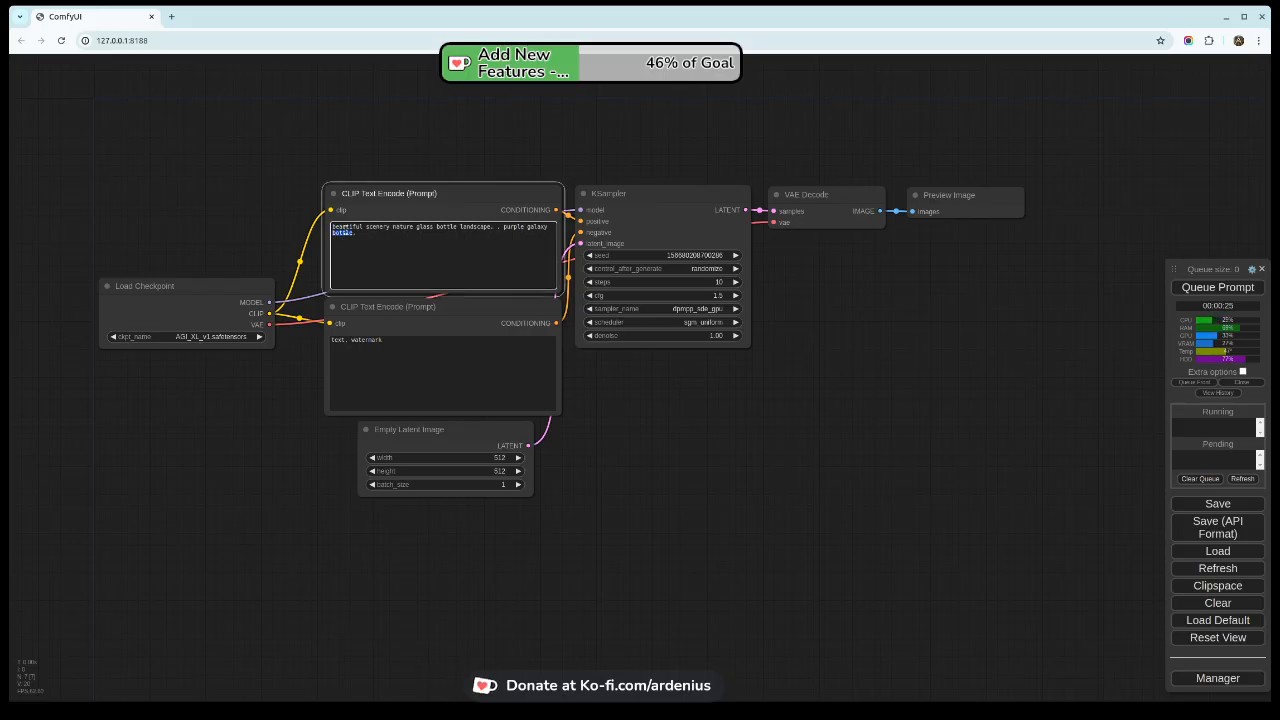
click(720, 450)
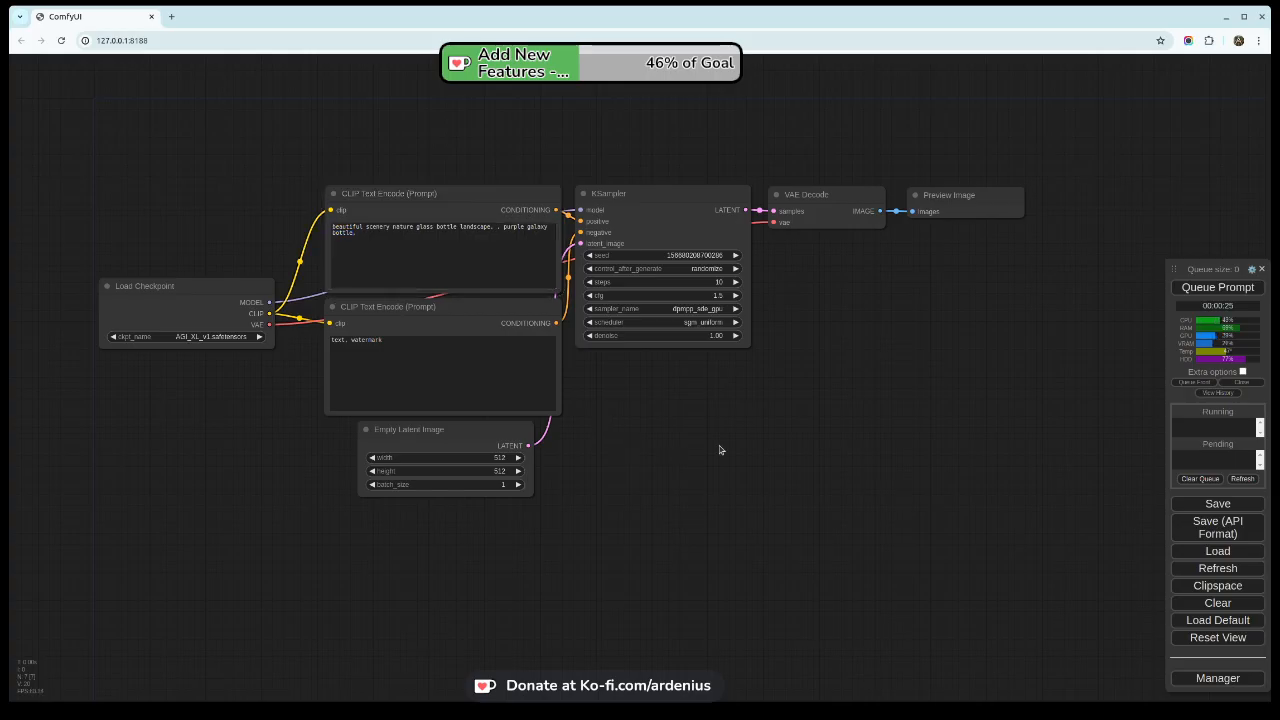
click(1185, 288)
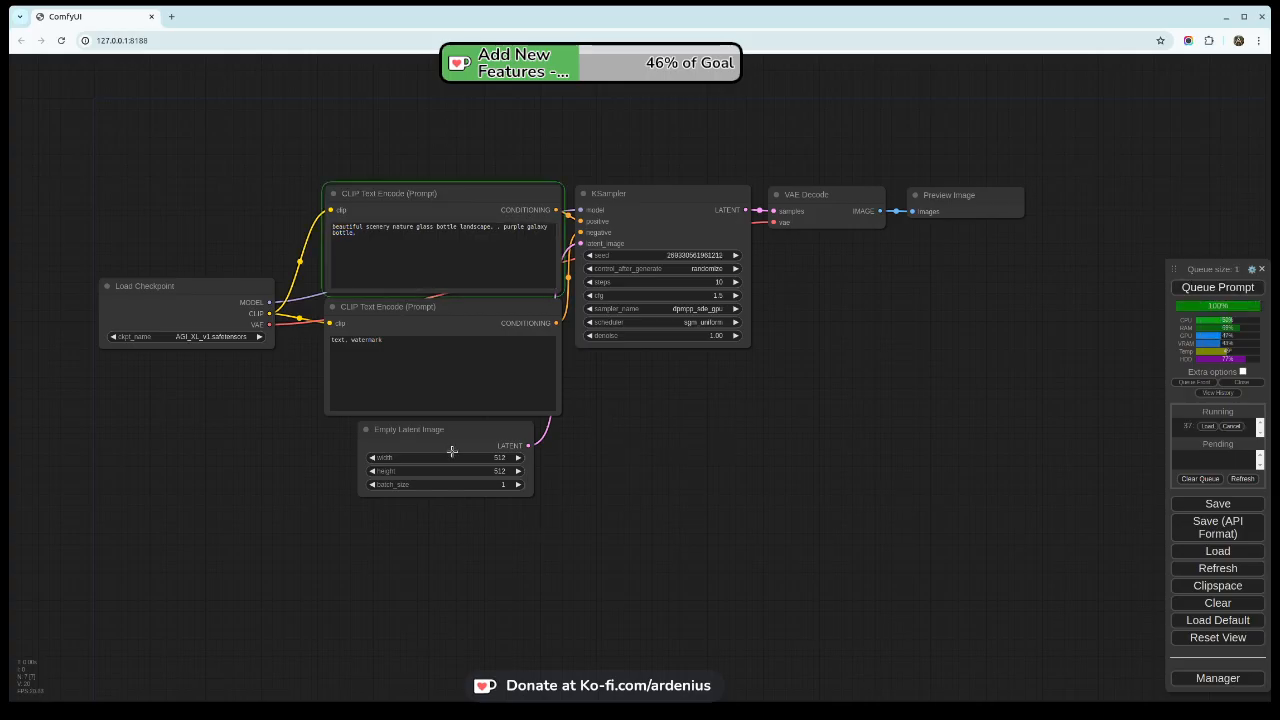
Set the Empty Latent Image's width and height to 1024 and queue the workflow again
drag(421, 429, 385, 458)
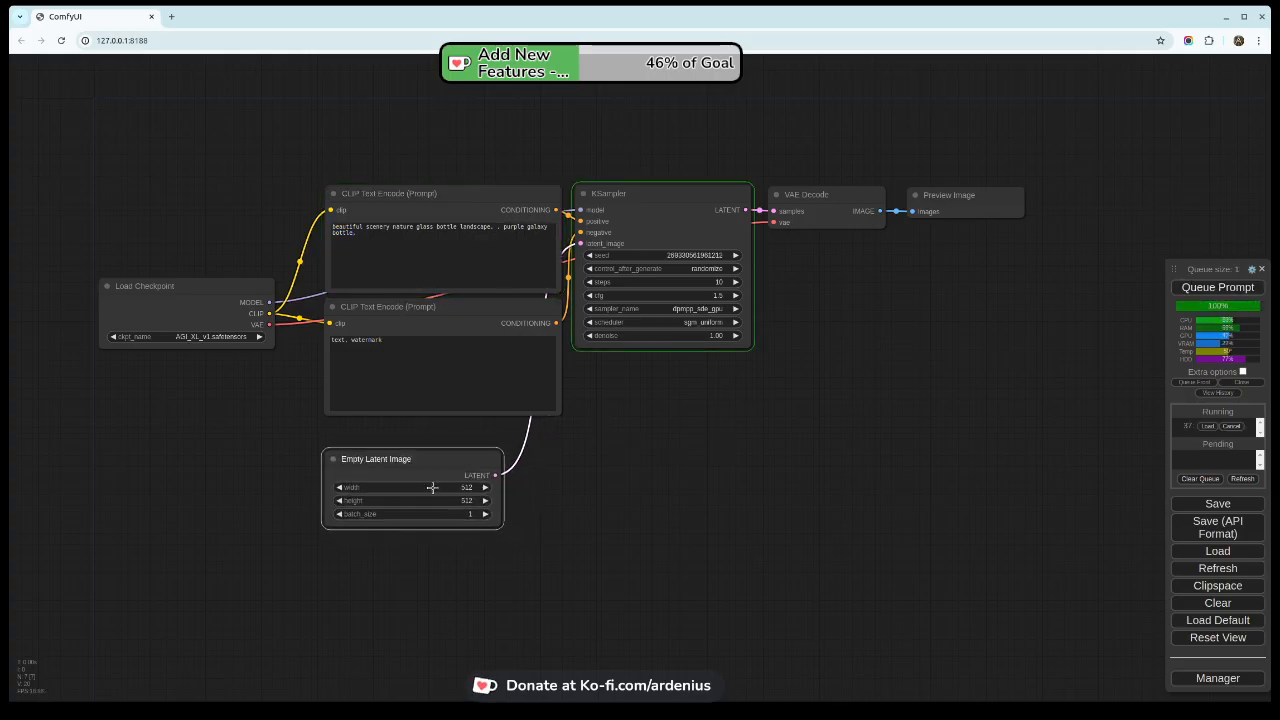
click(466, 487)
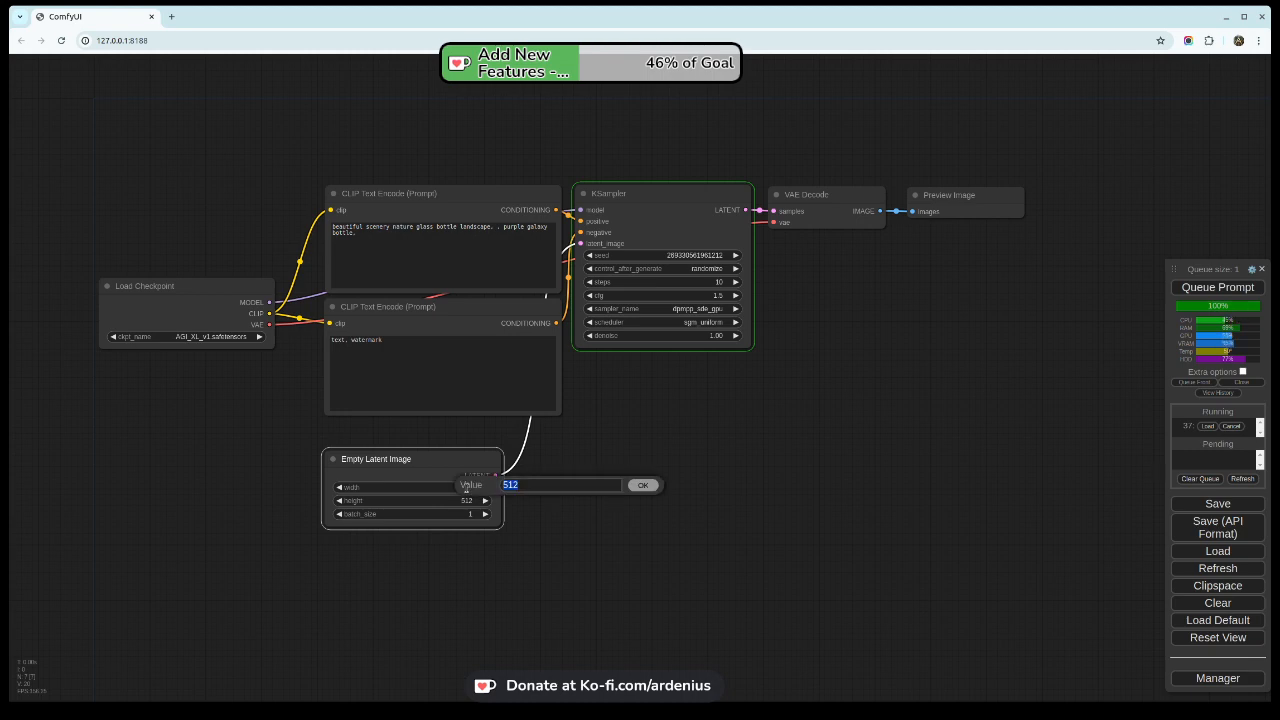
text(102)
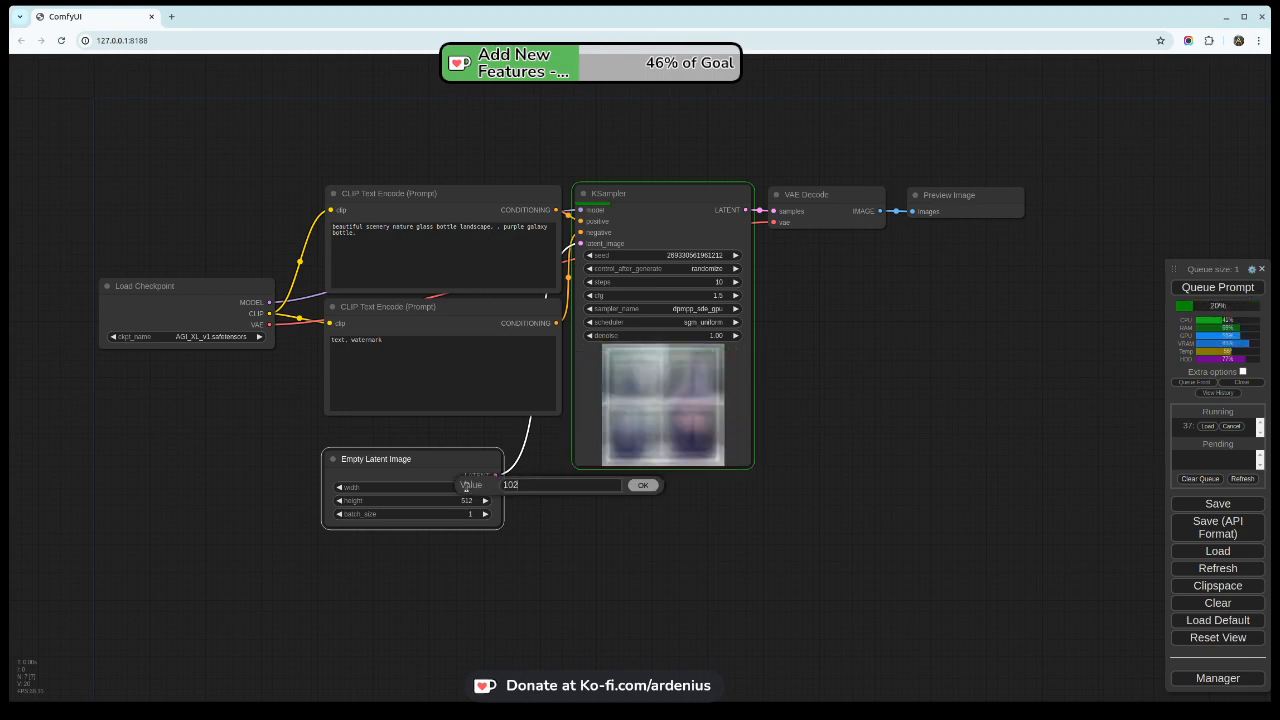
text(4)
click(640, 487)
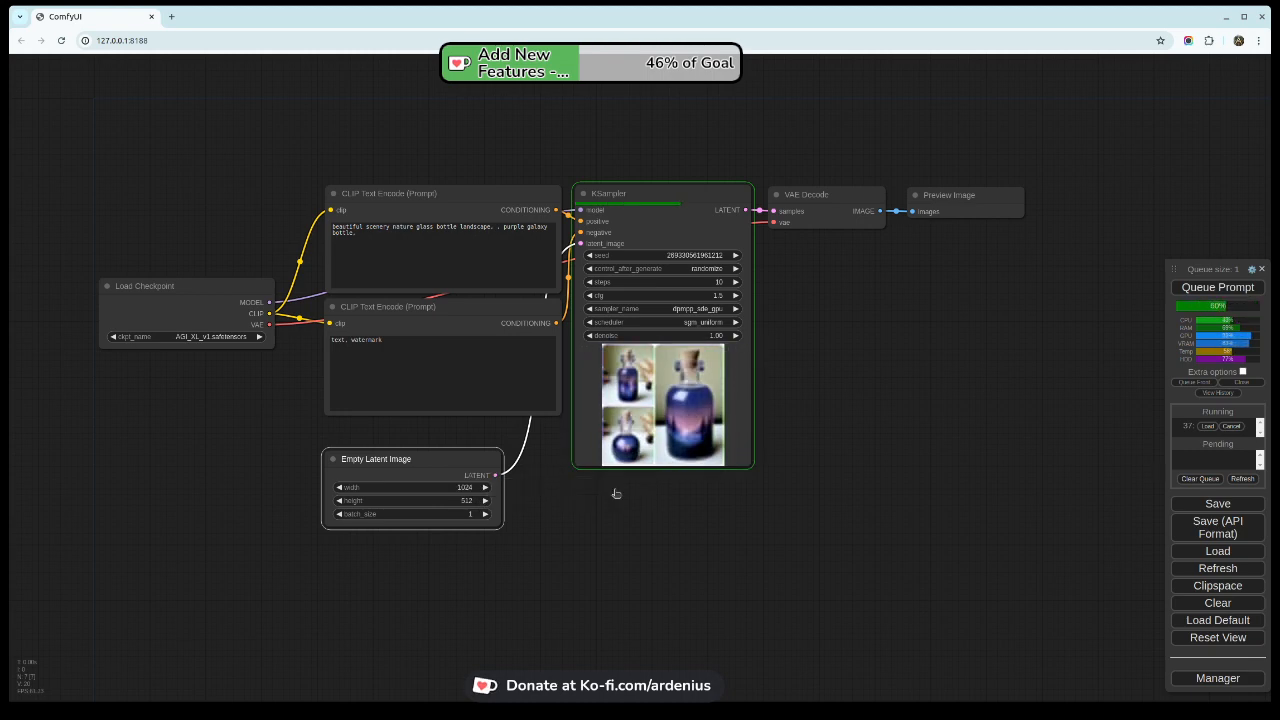
click(465, 500)
text(1)
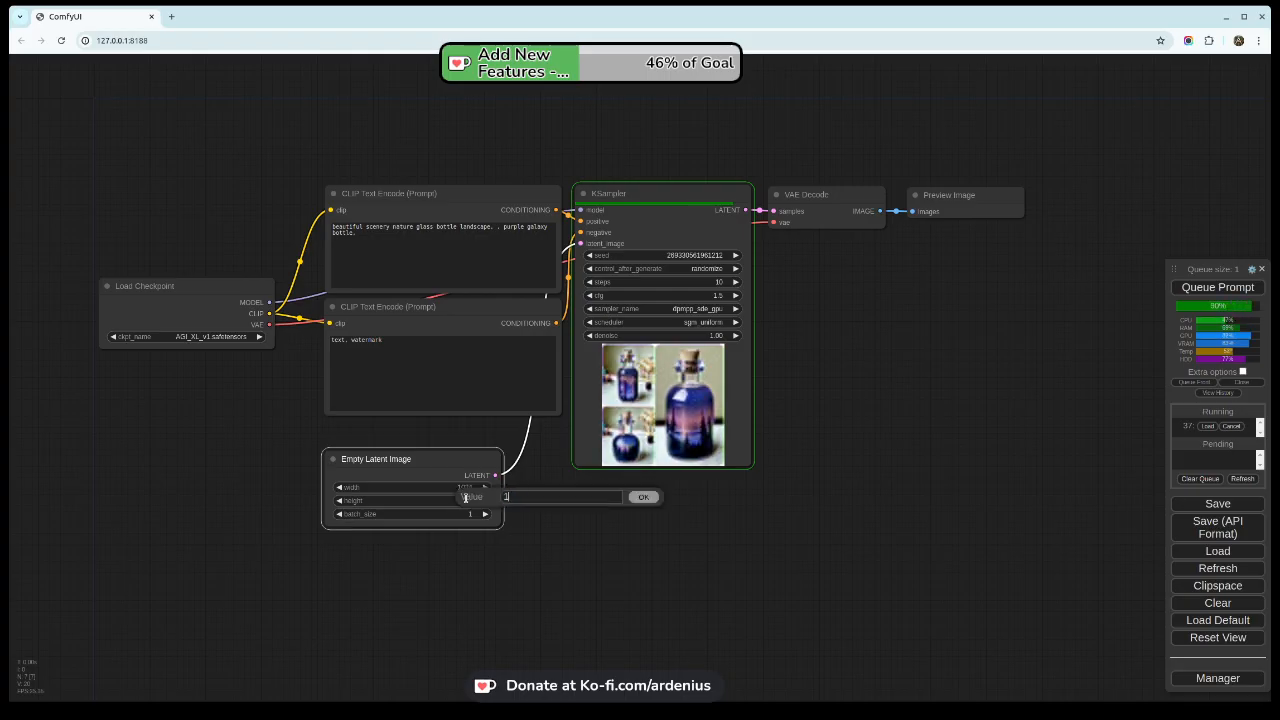
text(024)
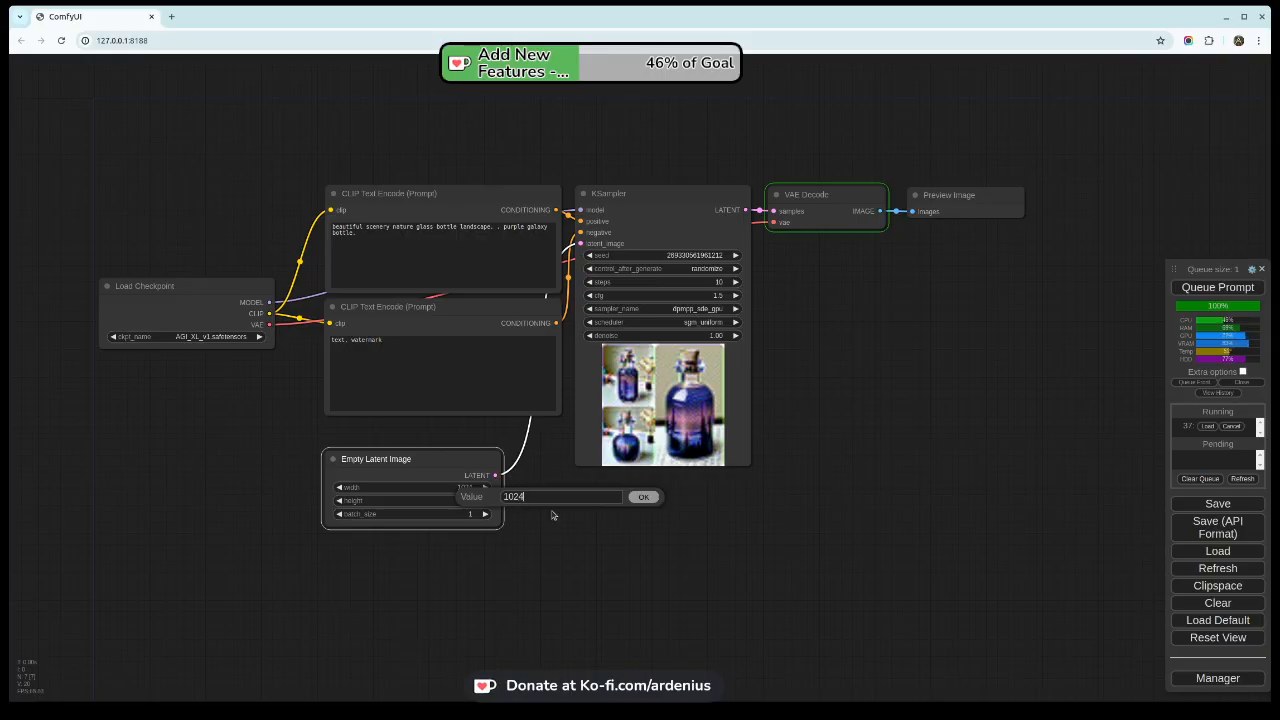
click(642, 497)
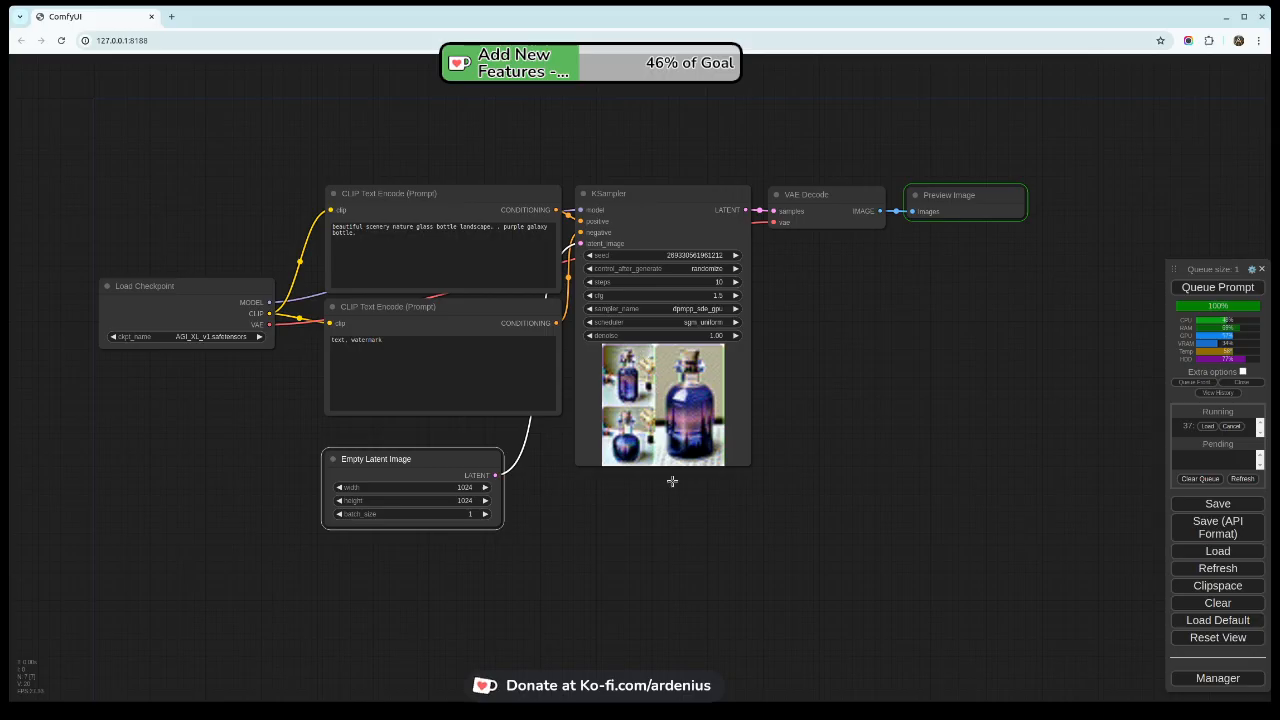
click(565, 508)
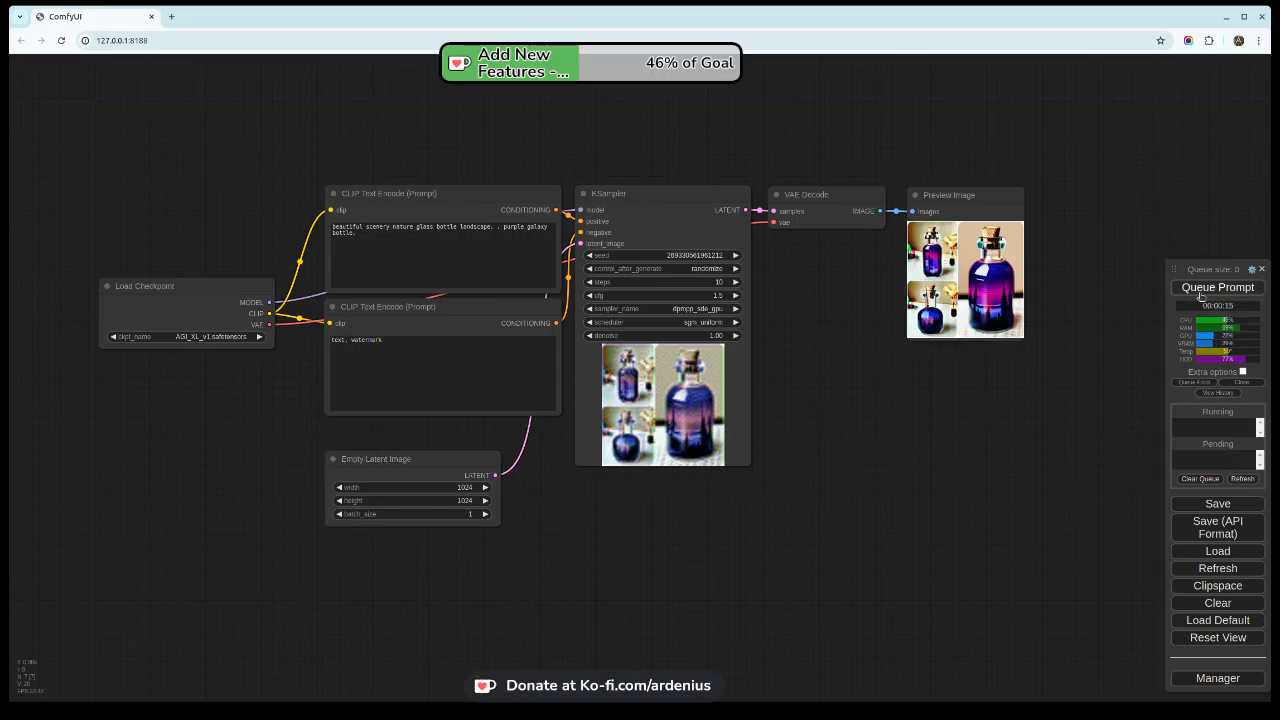
click(1201, 290)
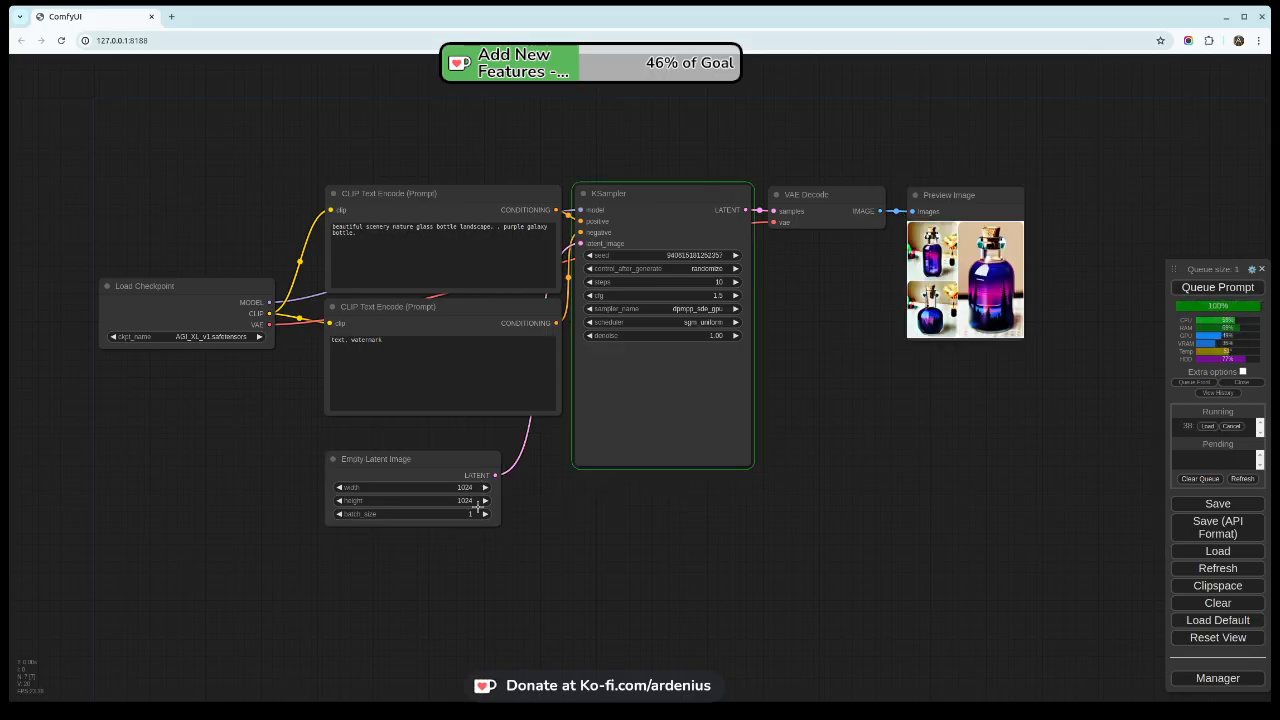
drag(392, 458, 388, 437)
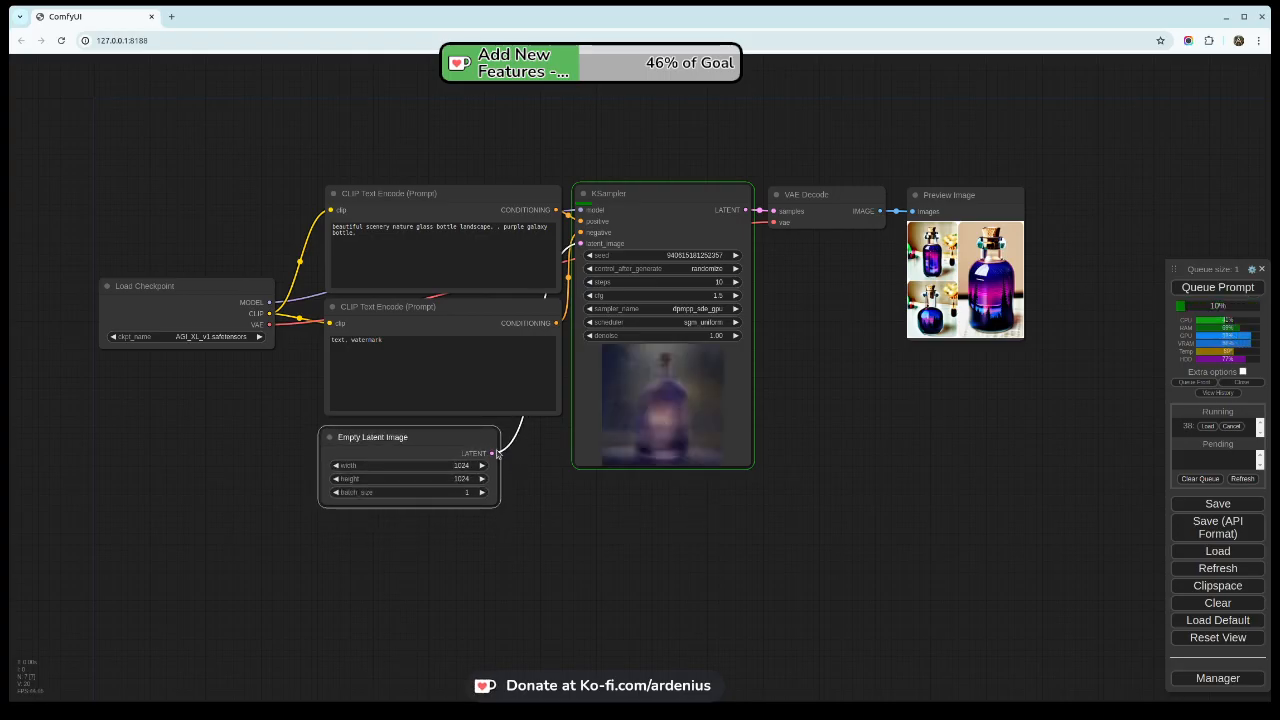
Add a Load Image node and place it below the Load Checkpoint node
double_click(221, 561)
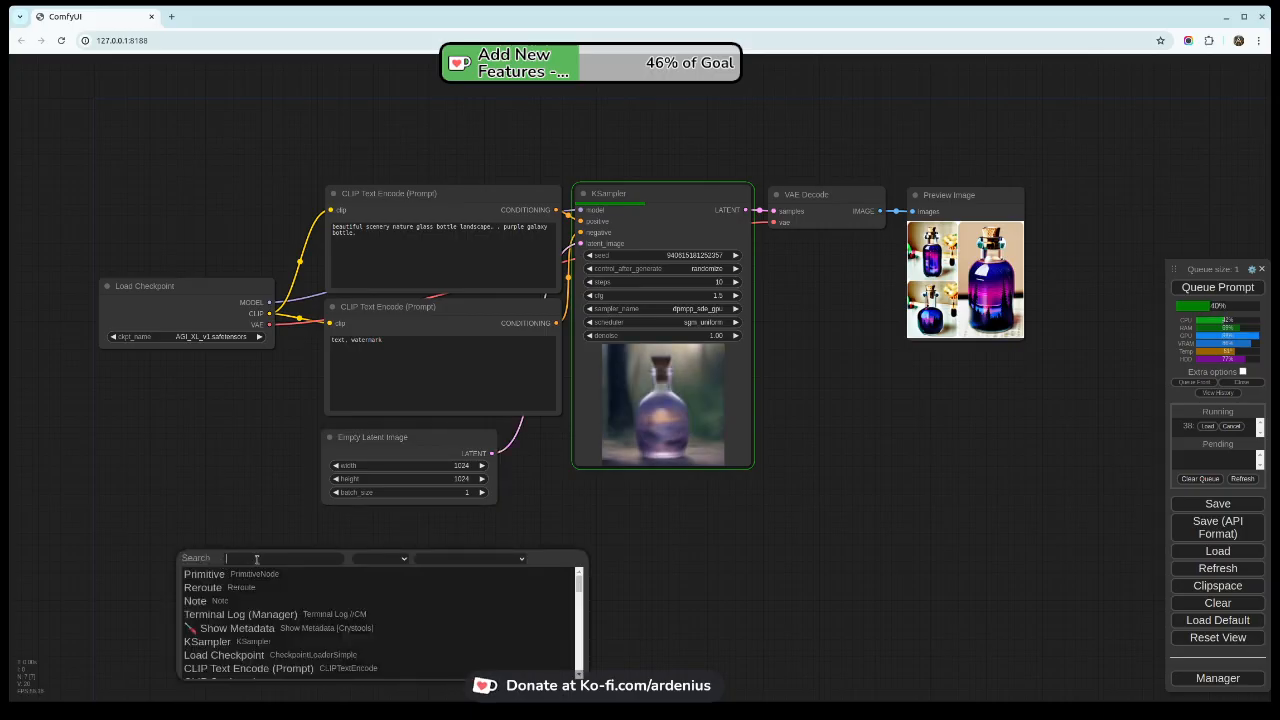
text(loa)
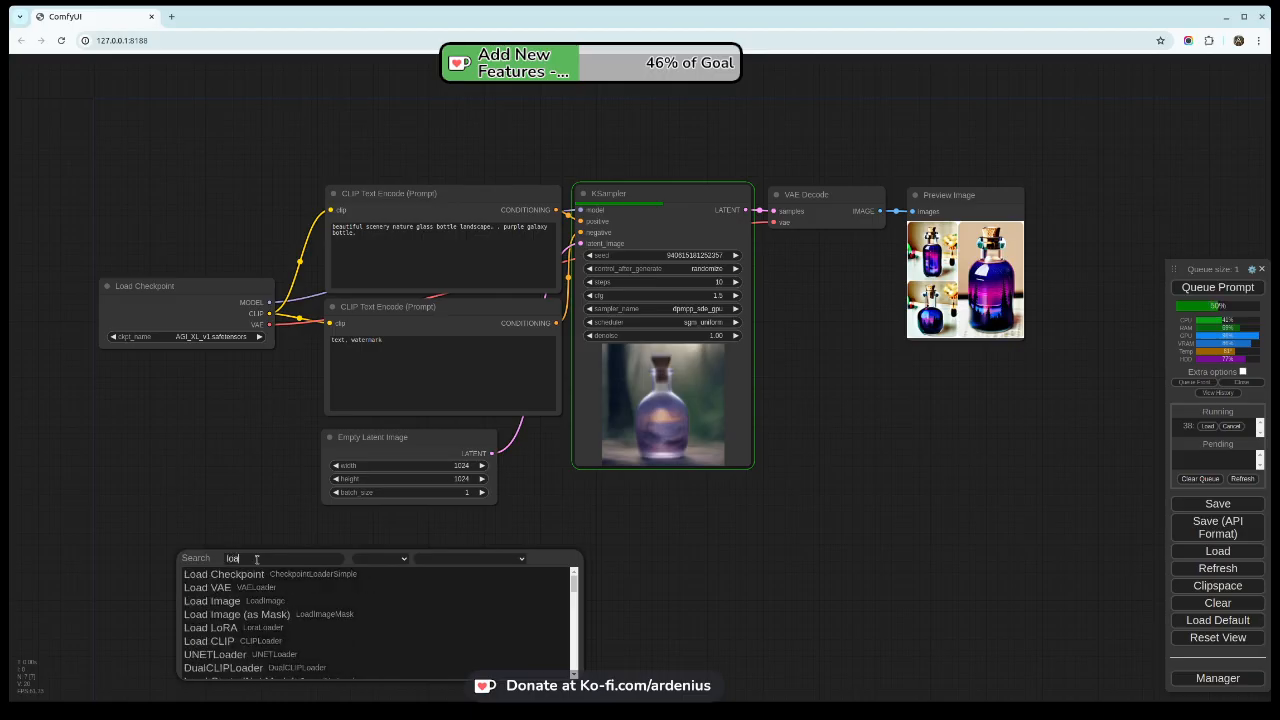
text(d)
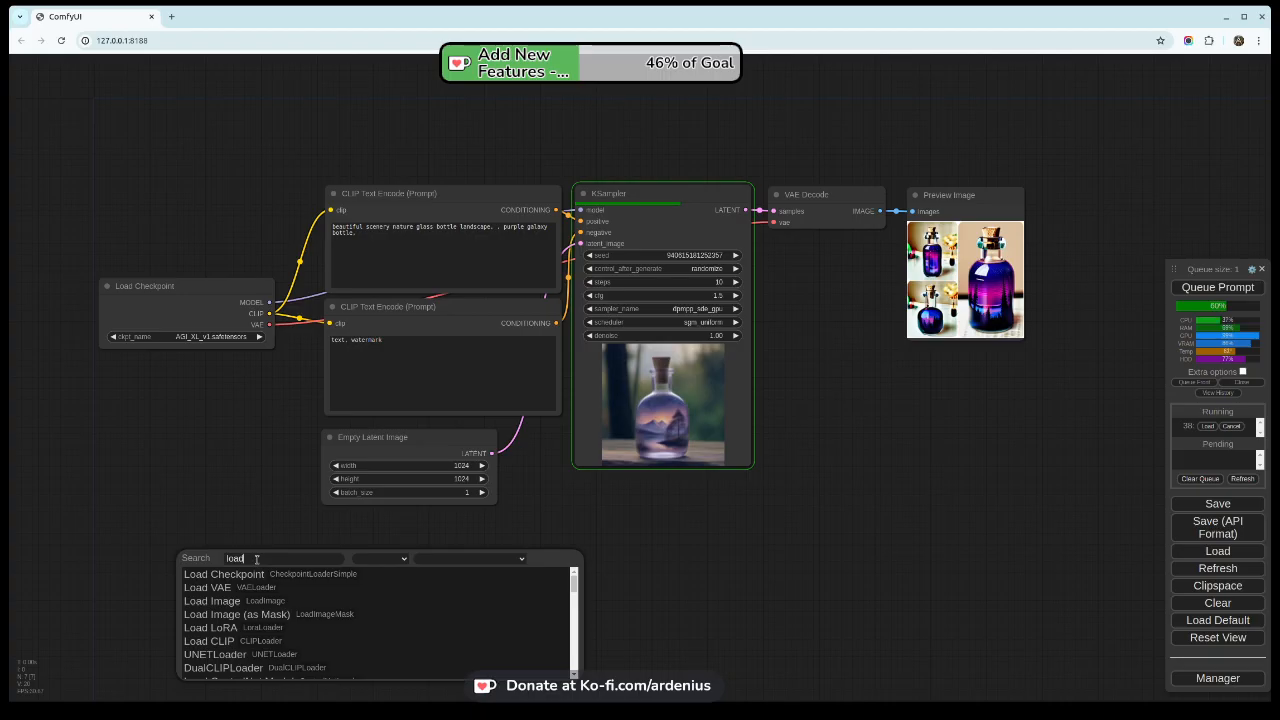
click(258, 601)
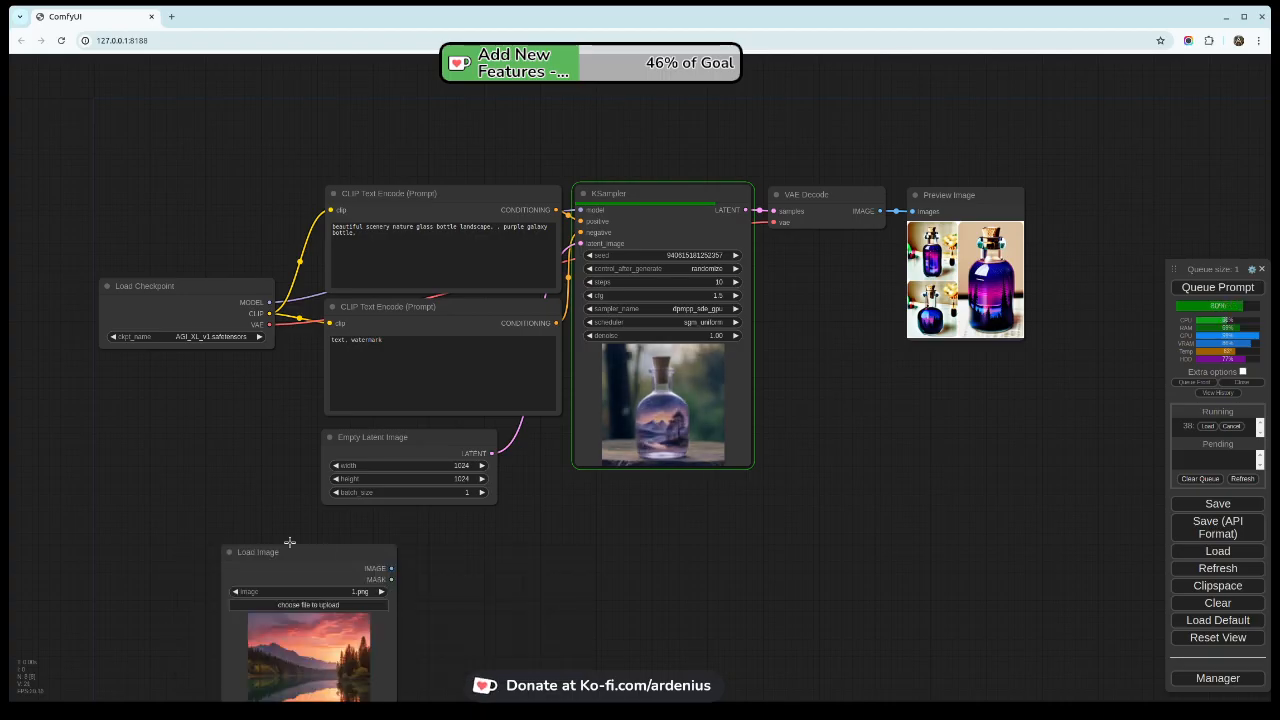
drag(330, 545, 192, 486)
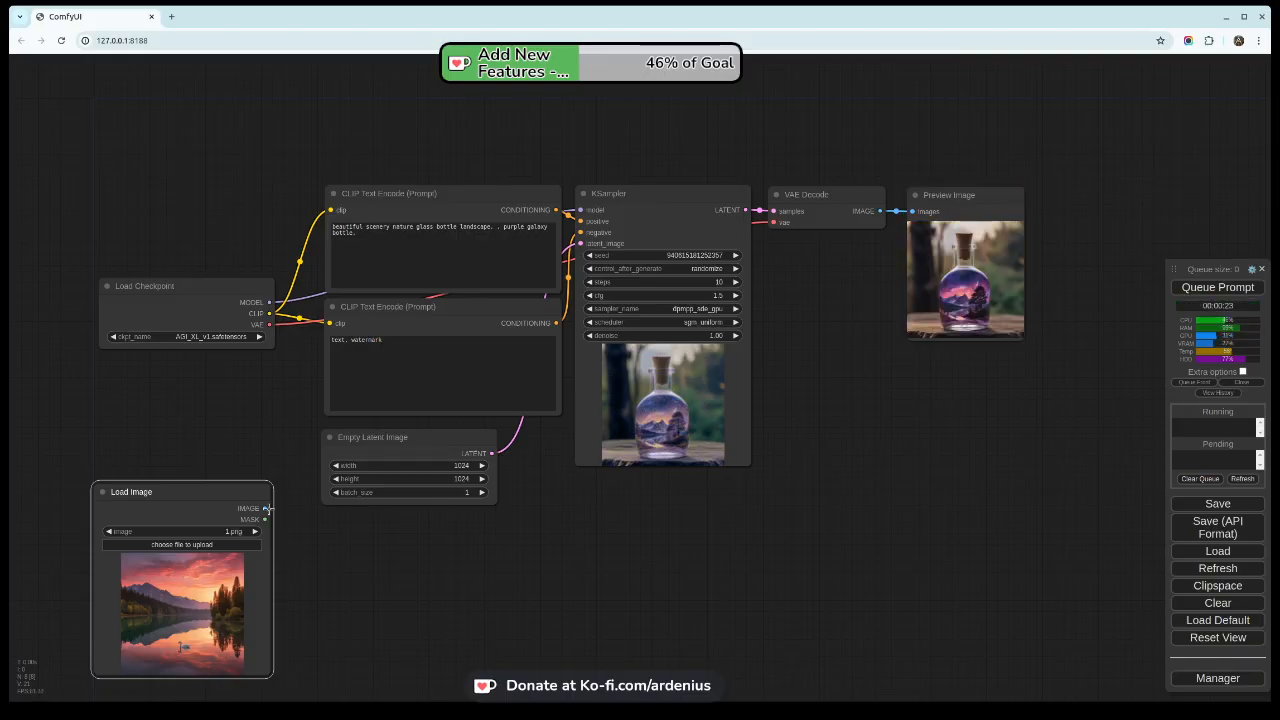
Replace the Empty Latent Image node with a VAE Encode node fed by Load Image's IMAGE output and the checkpoint's VAE
click(392, 437)
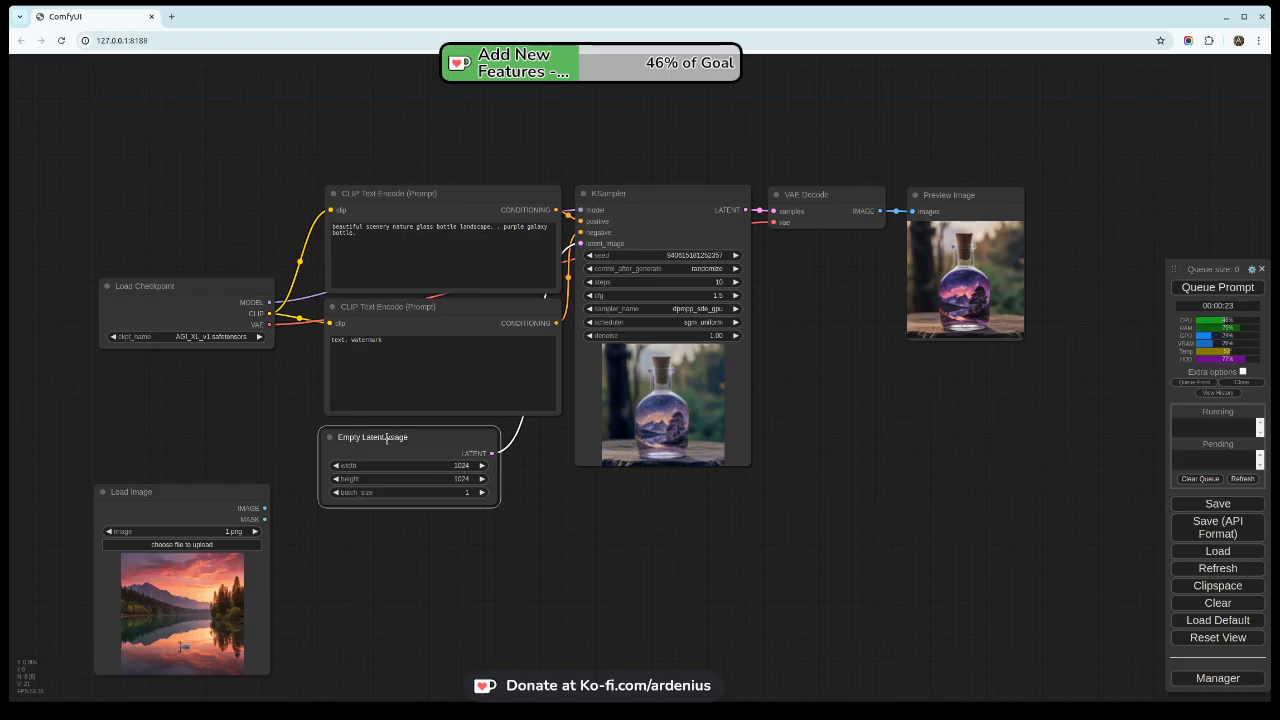
key(Delete)
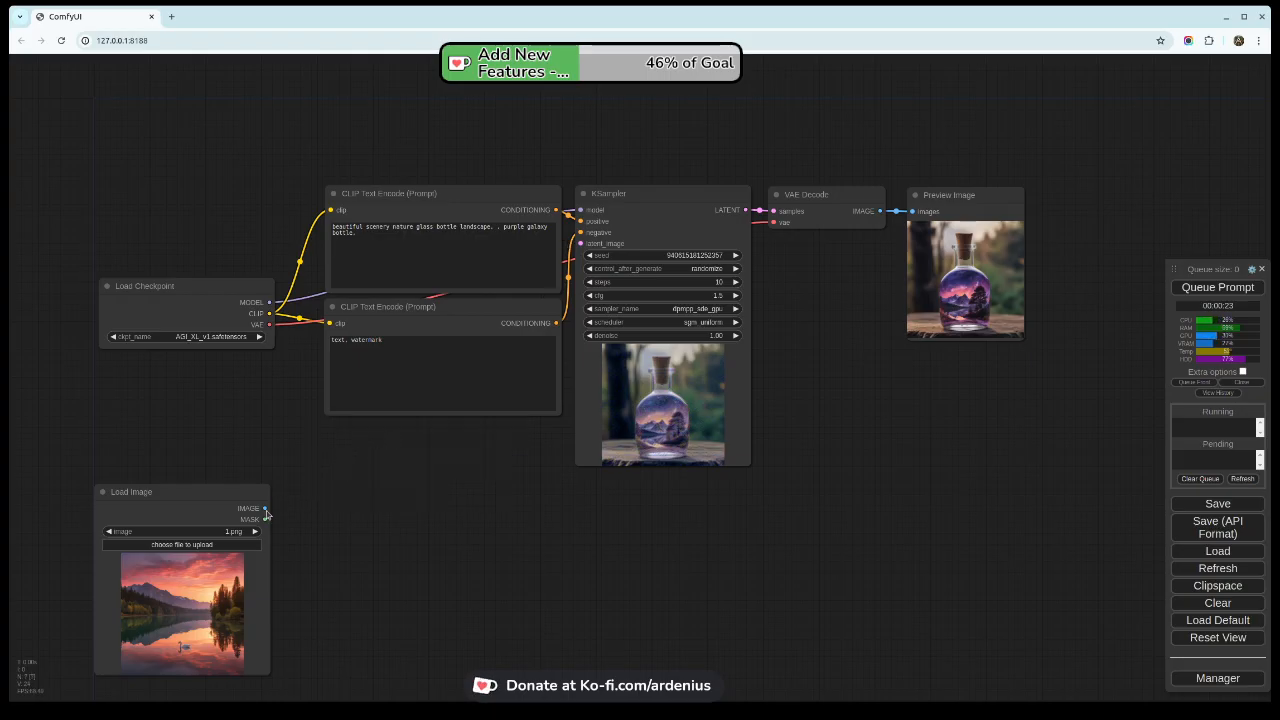
drag(265, 508, 366, 517)
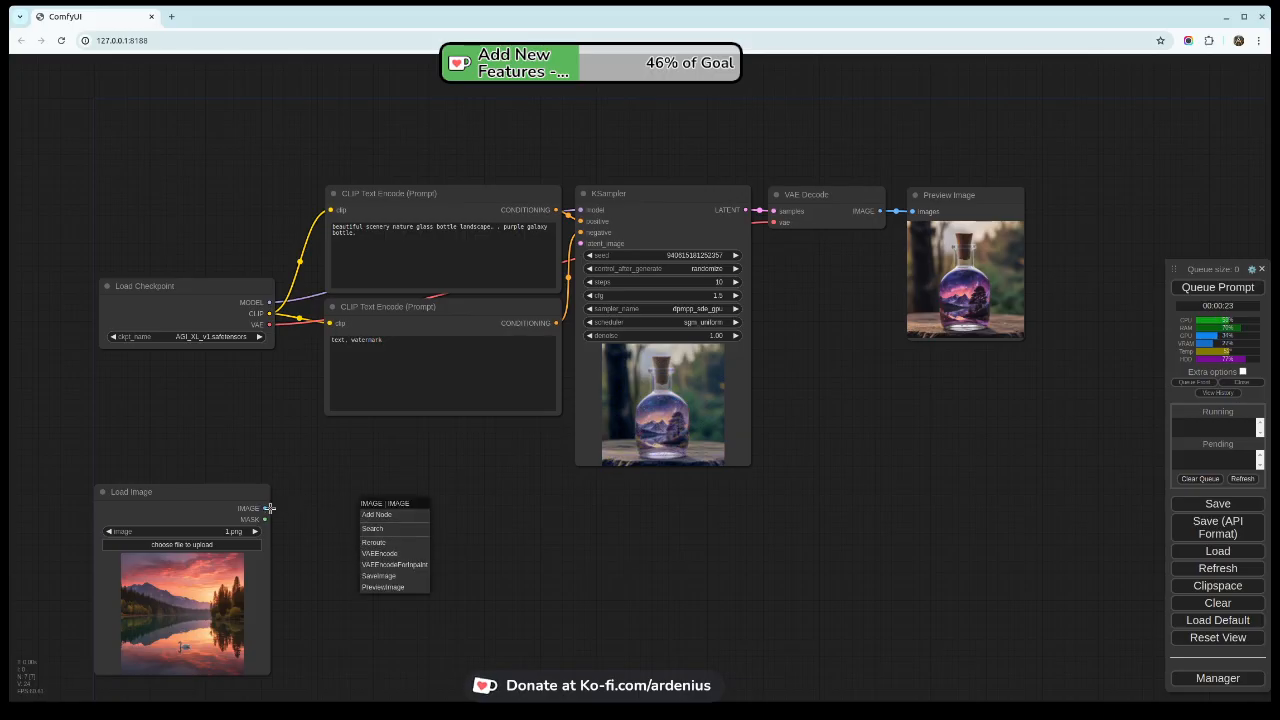
click(386, 556)
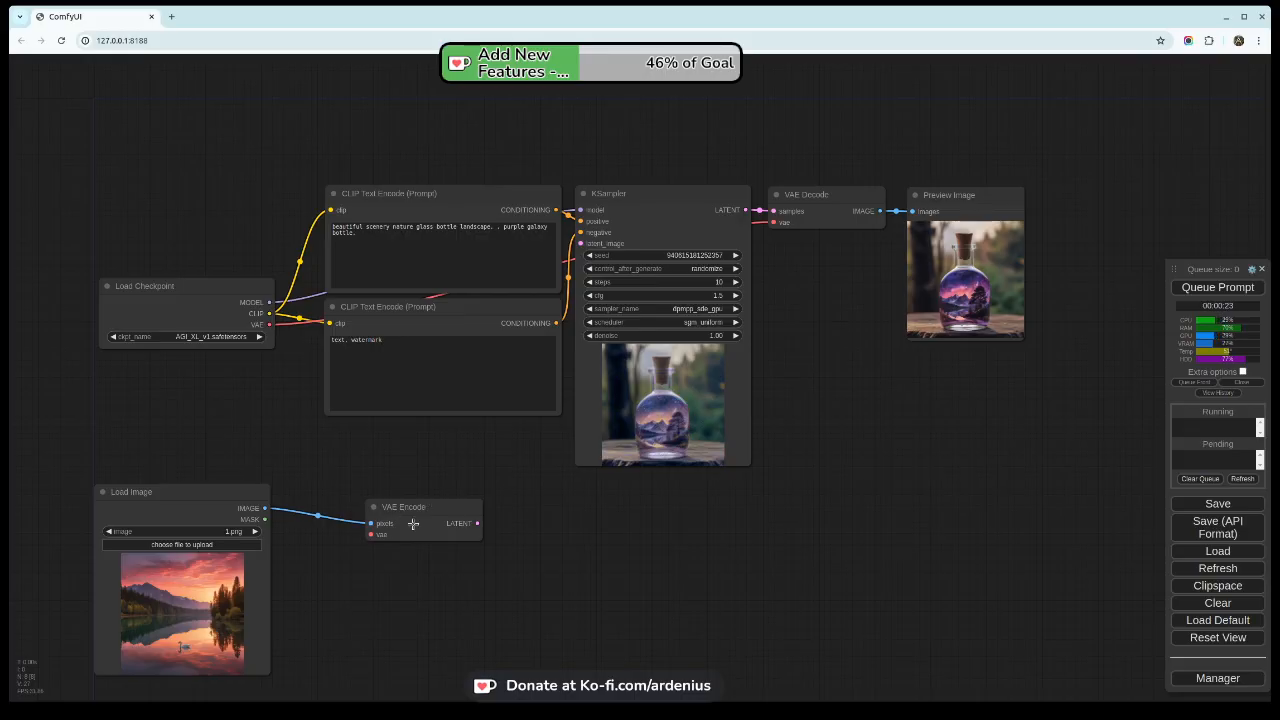
drag(370, 535, 268, 324)
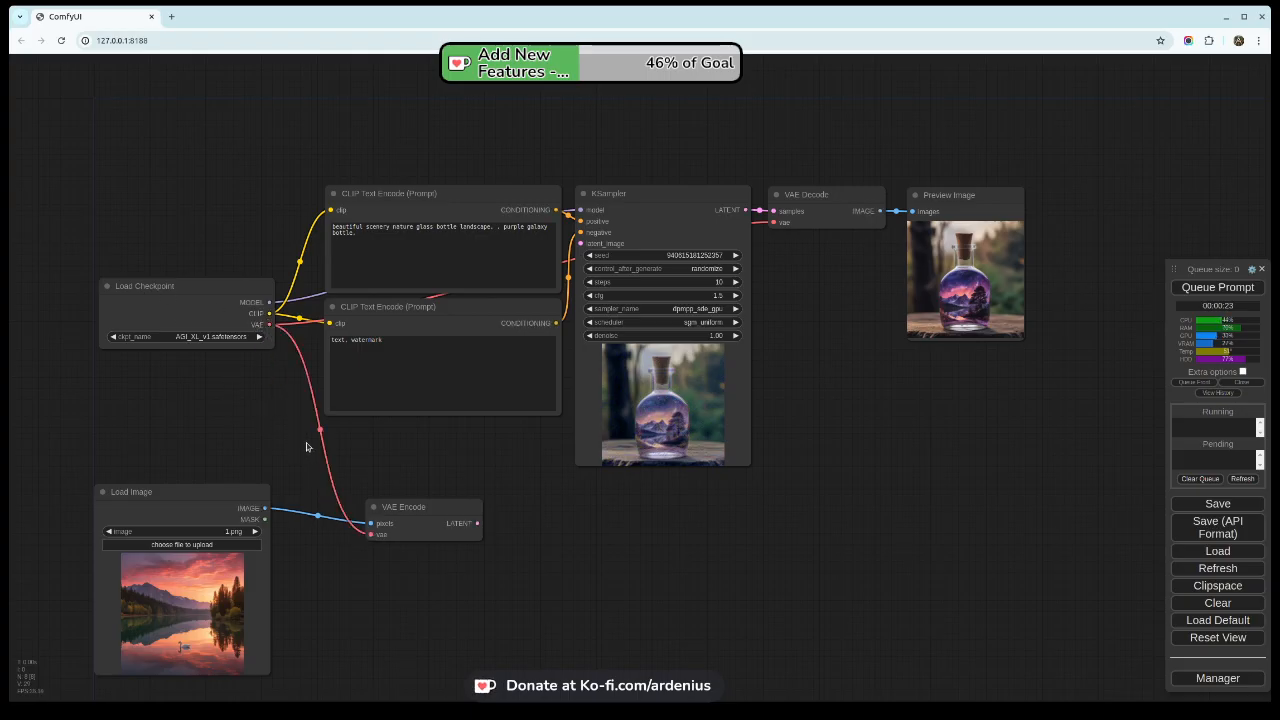
Connect VAE Encode's LATENT output to the KSampler's latent_image input and queue the workflow
drag(478, 523, 580, 524)
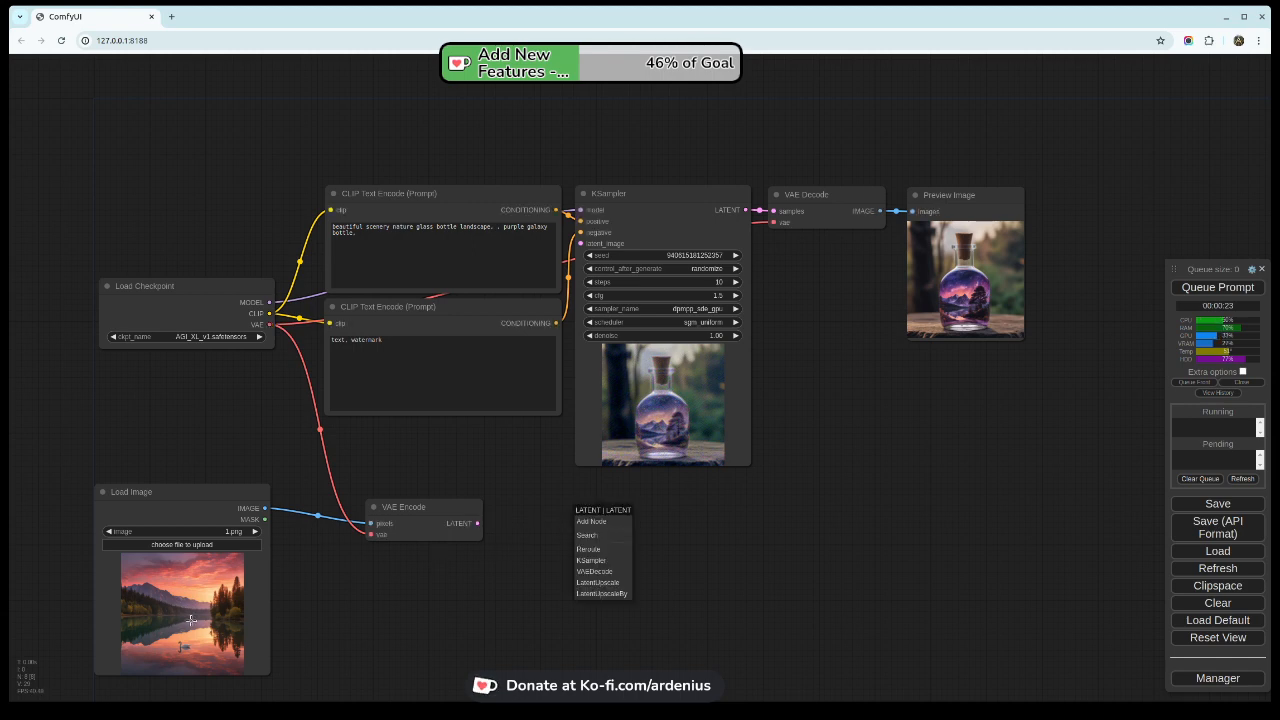
click(495, 531)
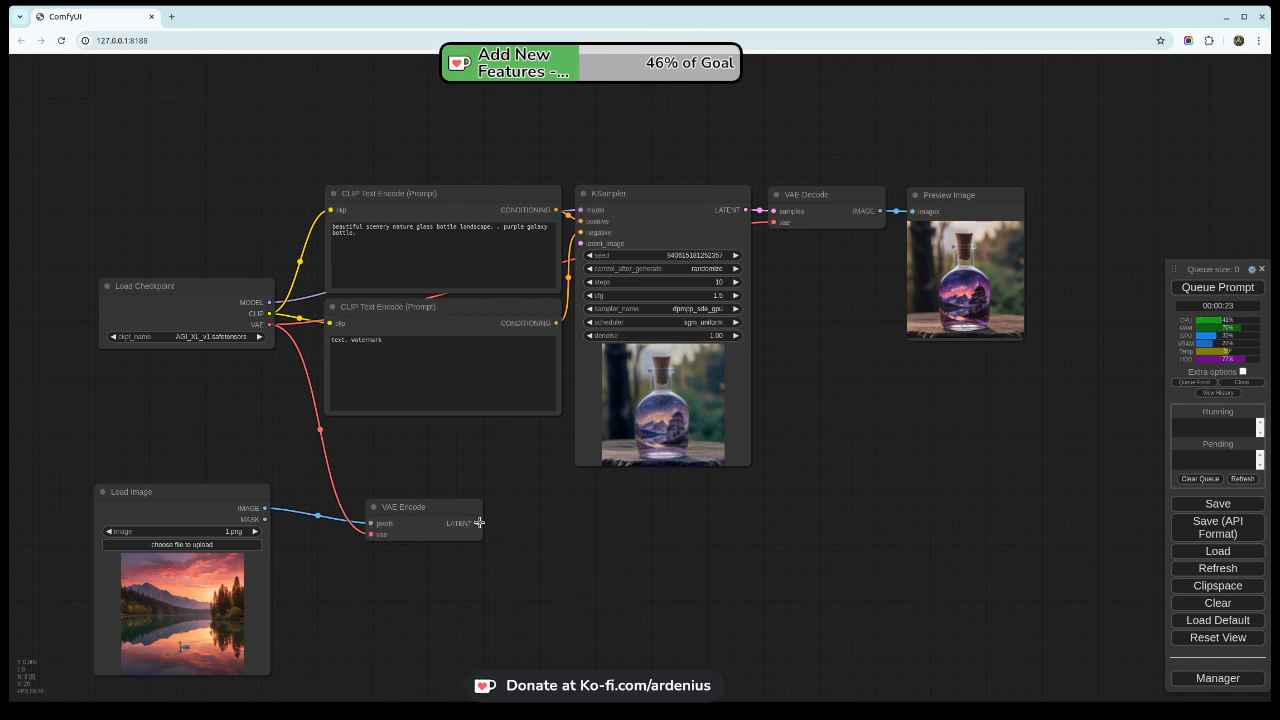
drag(479, 523, 580, 243)
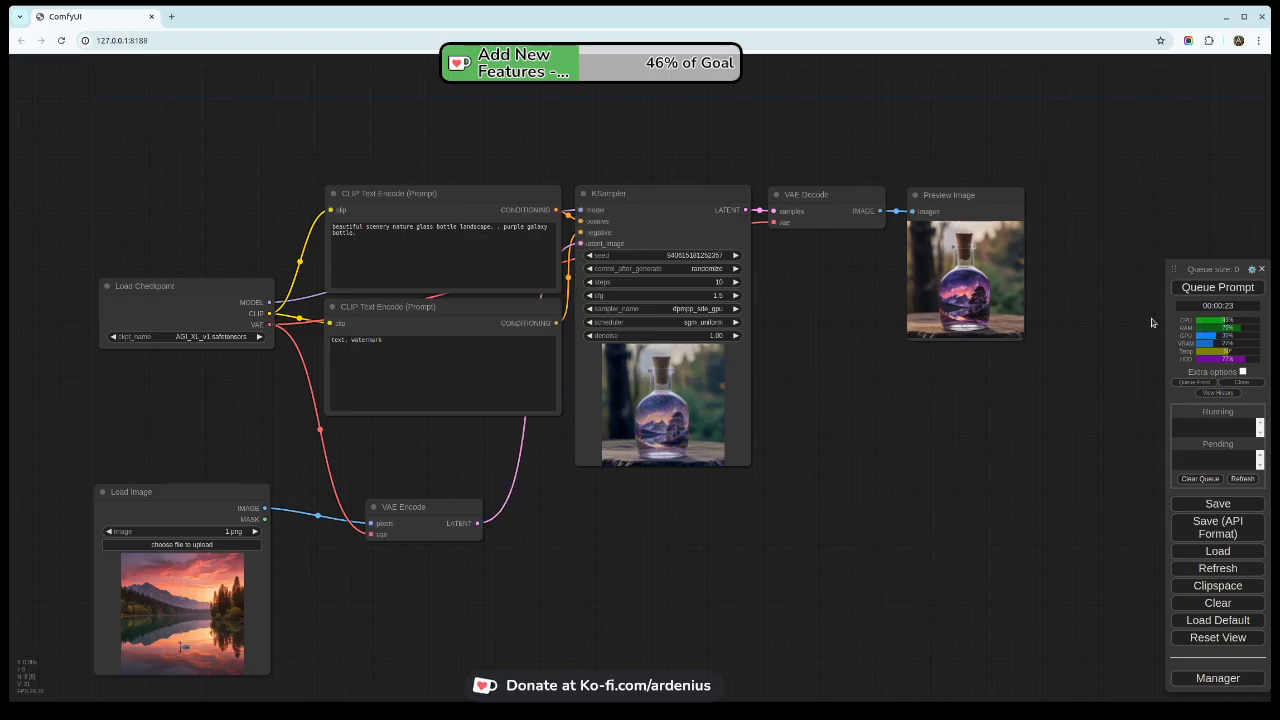
click(1210, 288)
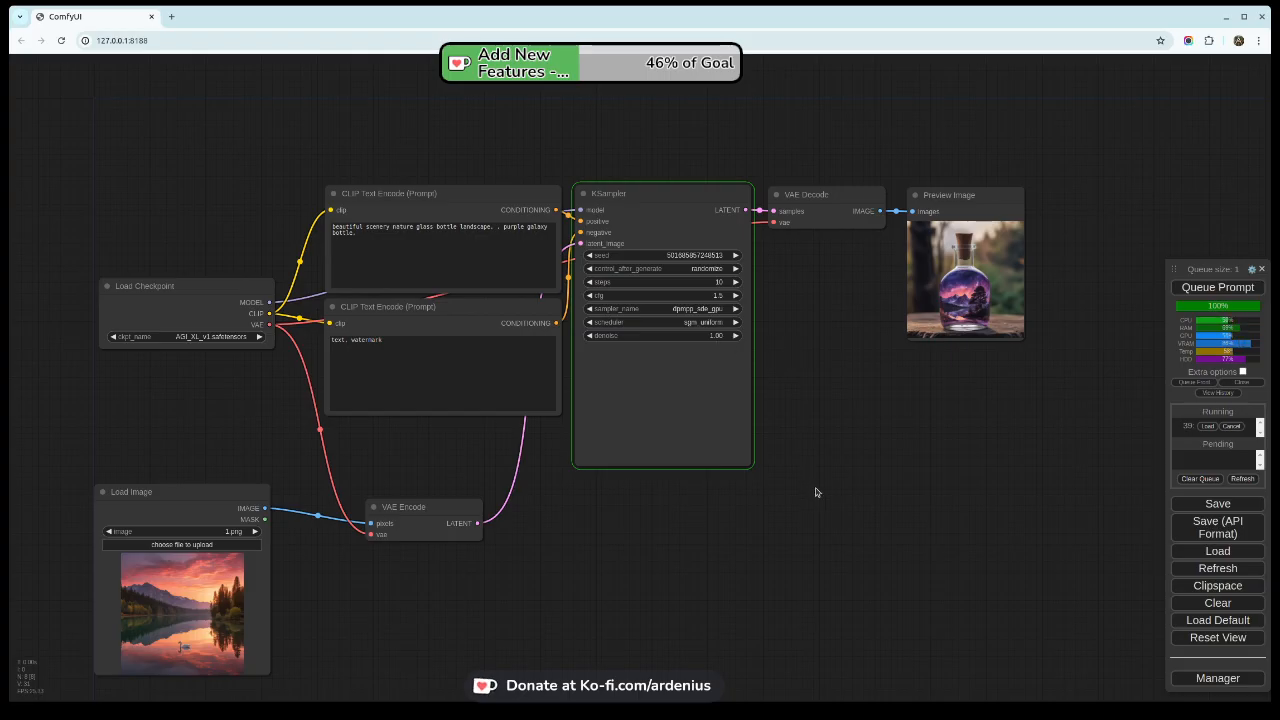
Set the KSampler's denoise to 0.35 and queue the workflow again
click(354, 232)
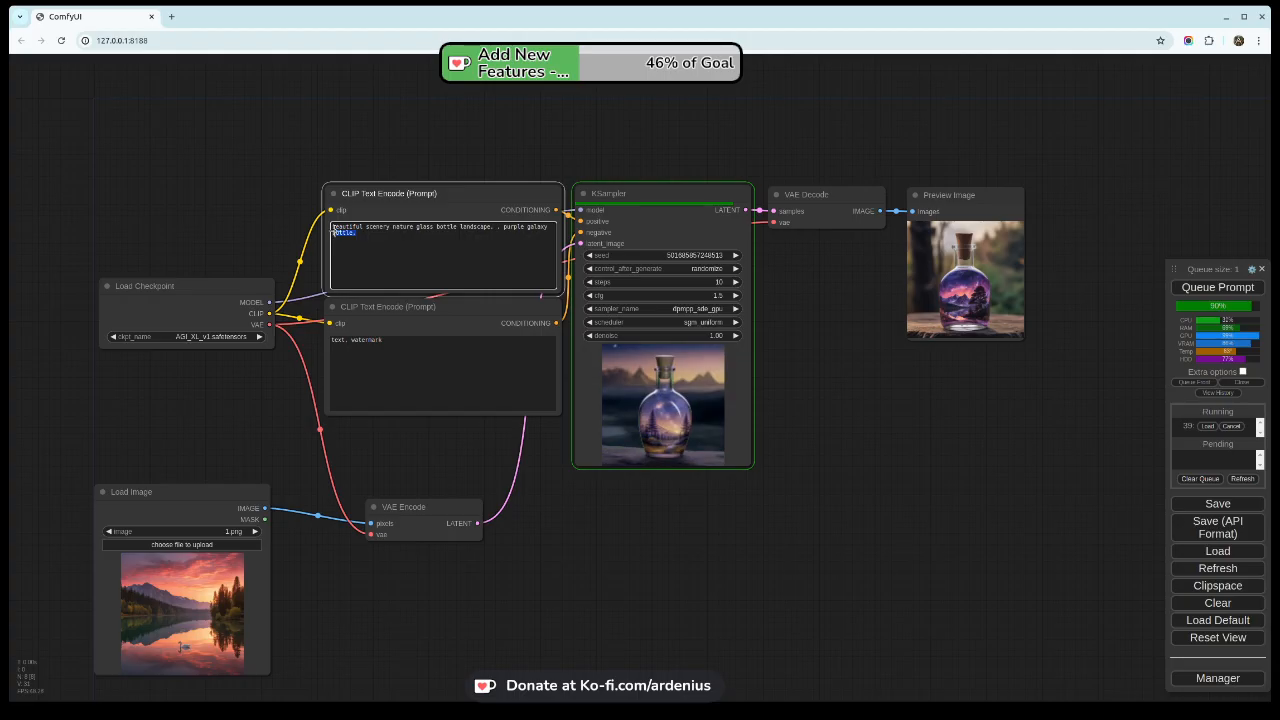
key(ctrl+a)
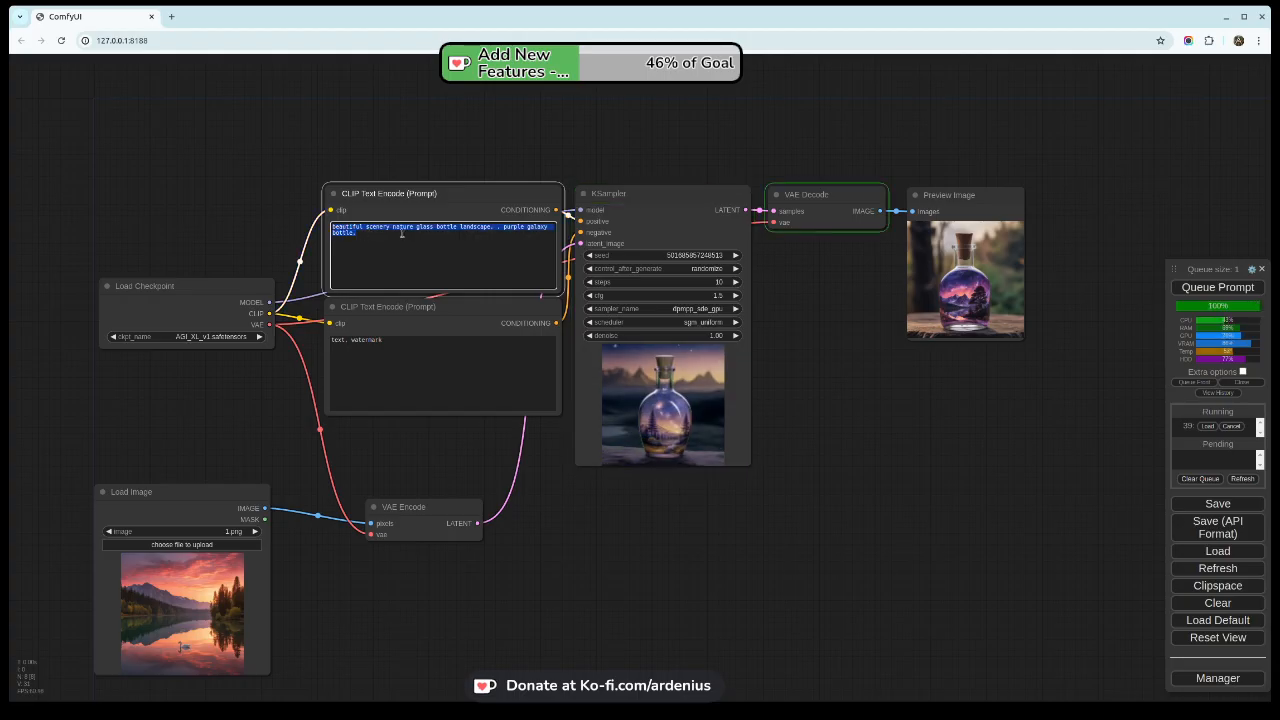
click(716, 336)
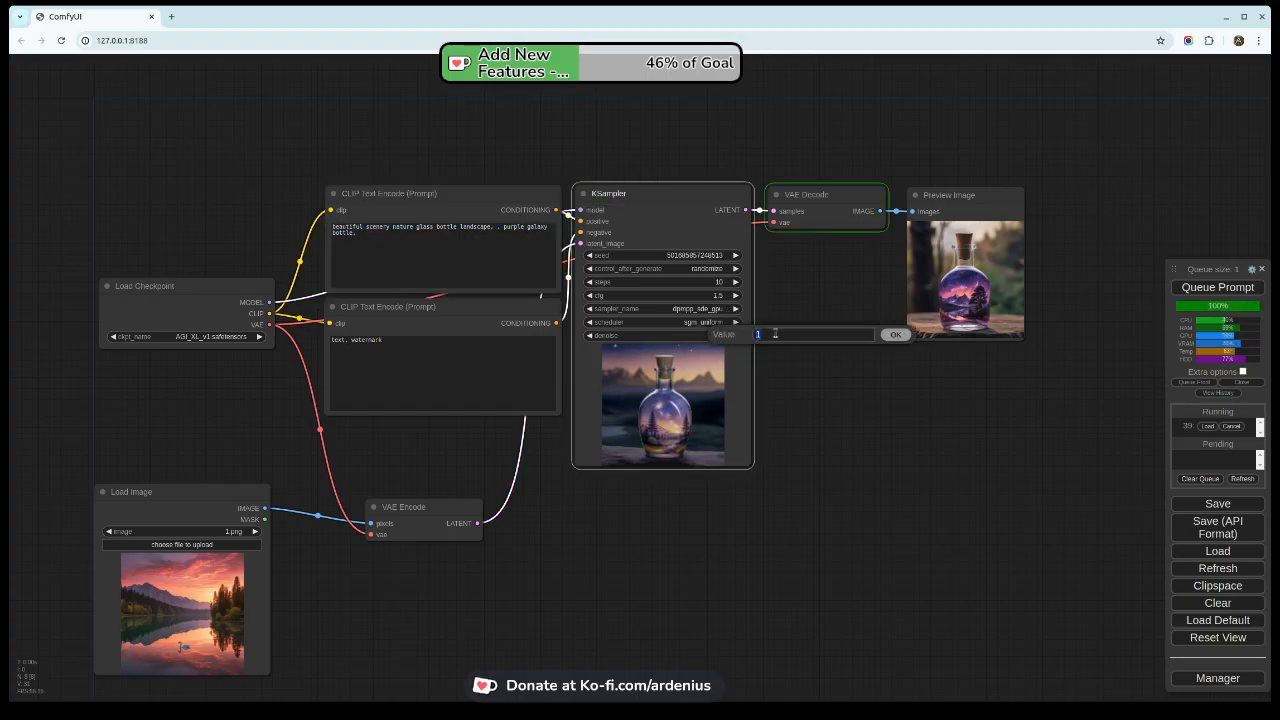
text(0.35)
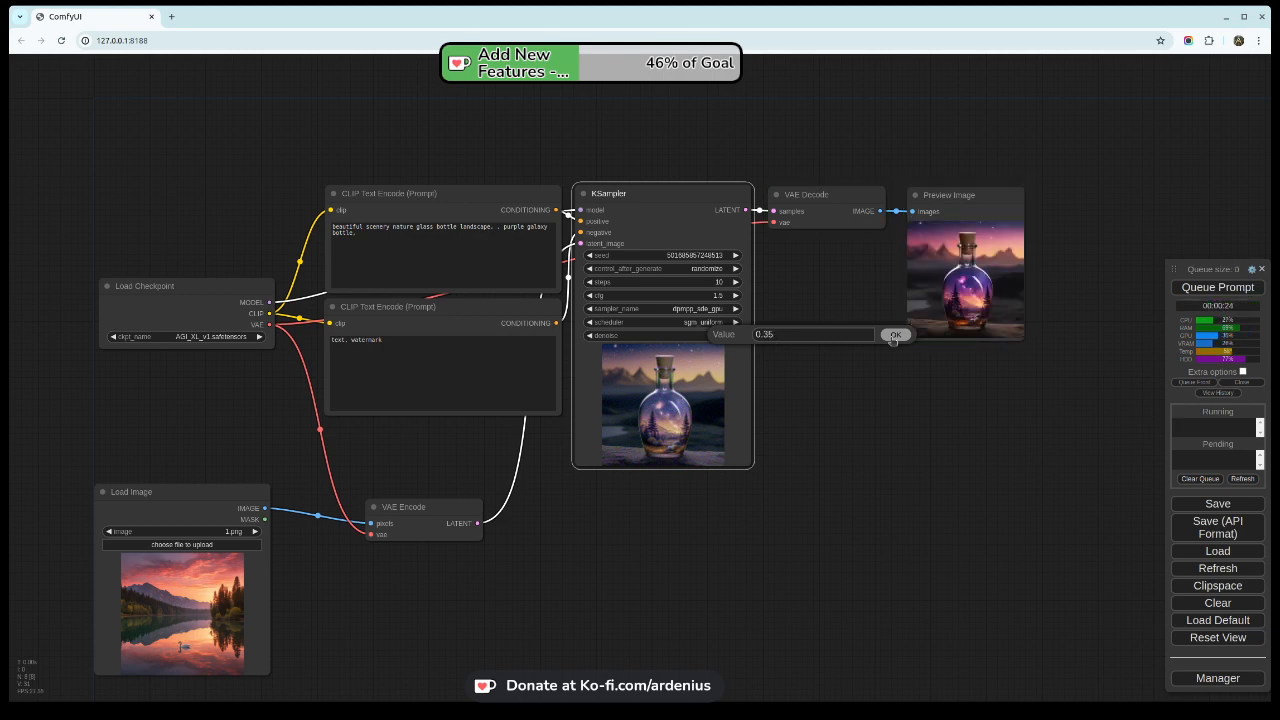
click(894, 336)
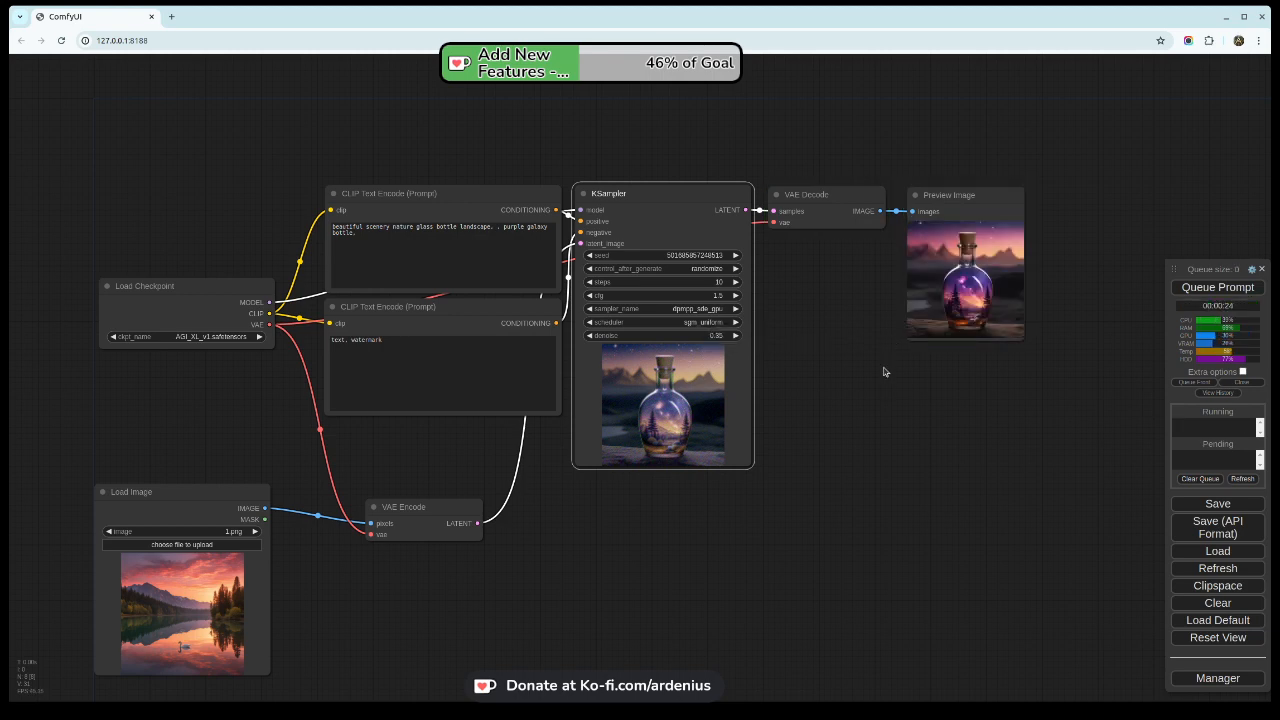
key(ctrl+Return)
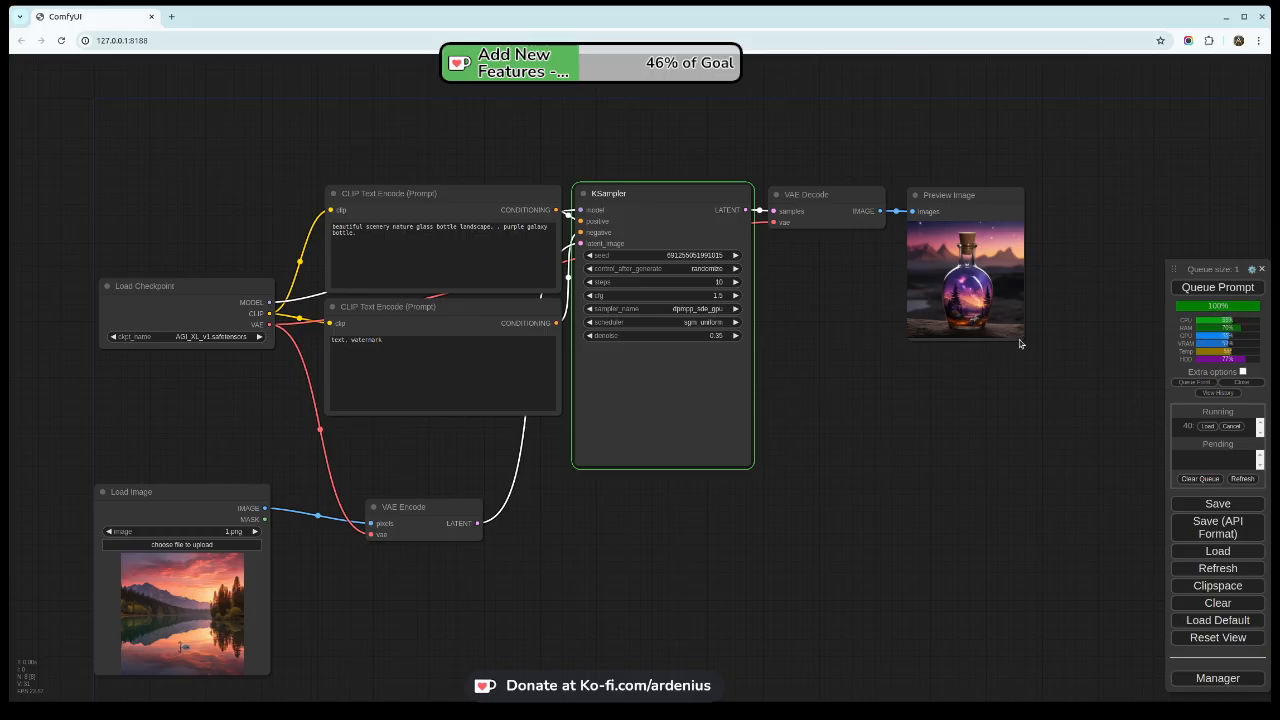
Enlarge the Preview Image node and place an enlarged Load Image node directly below it for comparing the two images
drag(1020, 339, 1083, 397)
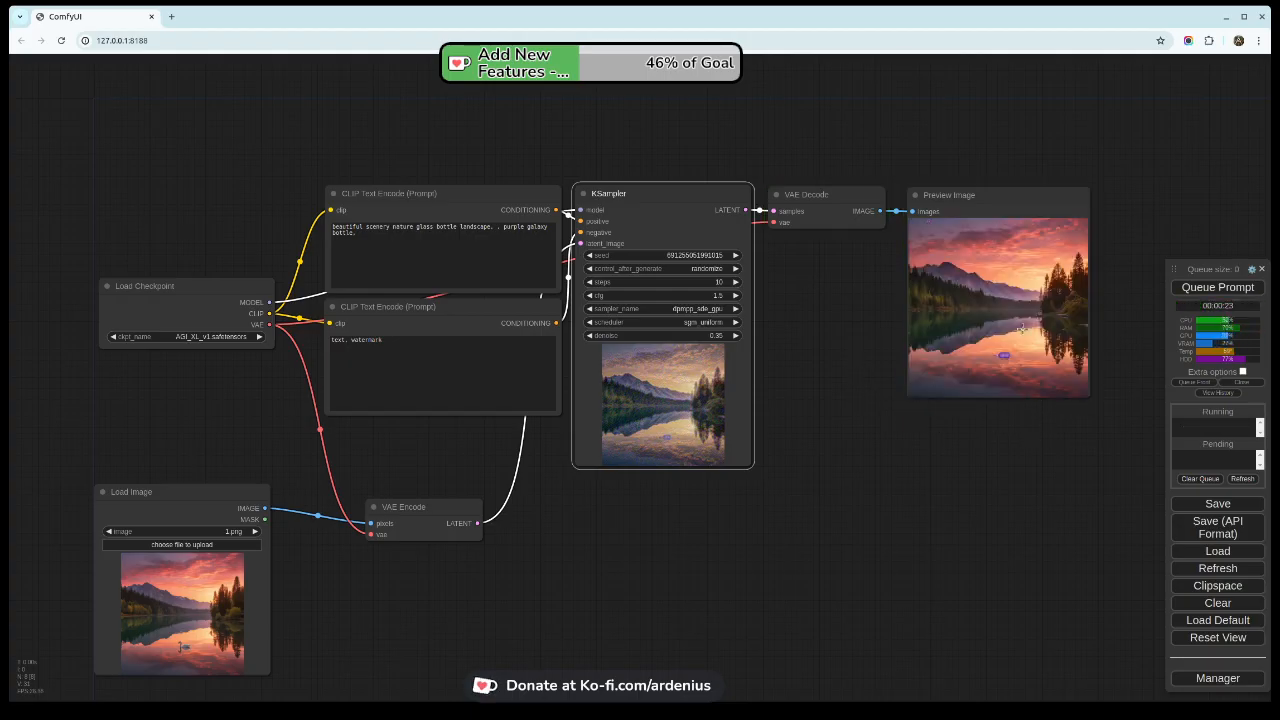
drag(1092, 399, 1145, 458)
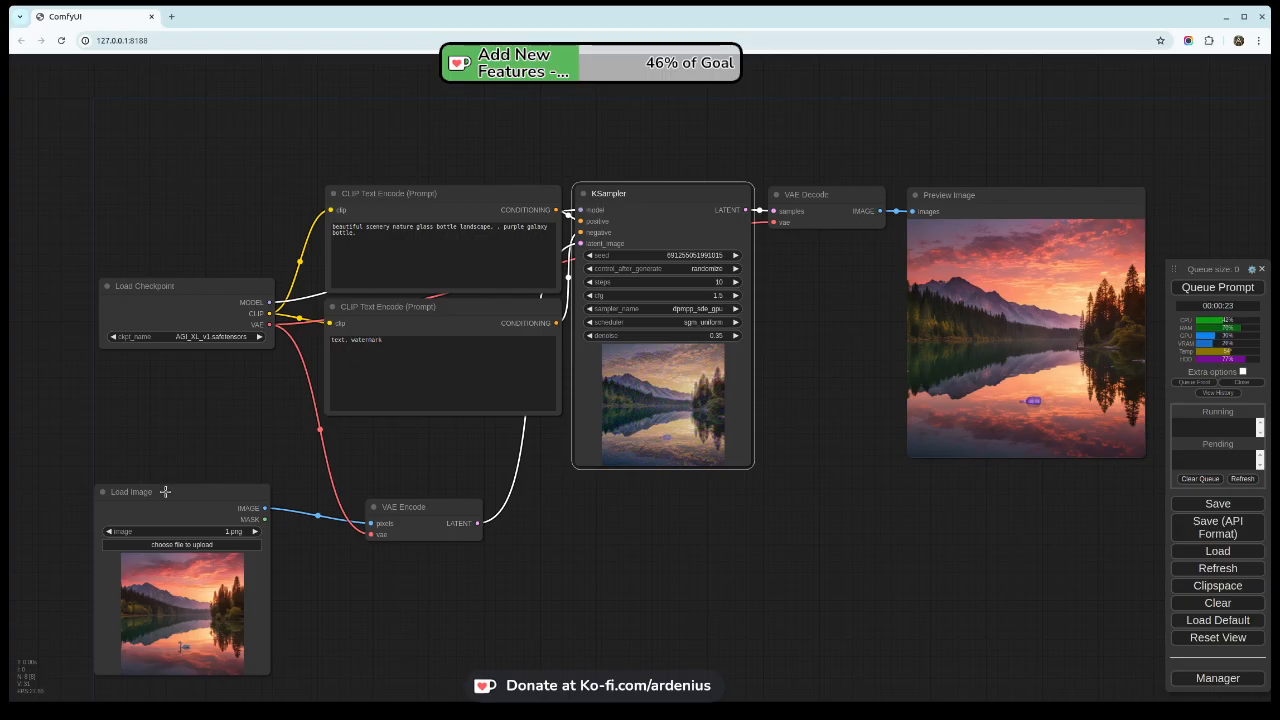
drag(149, 490, 870, 486)
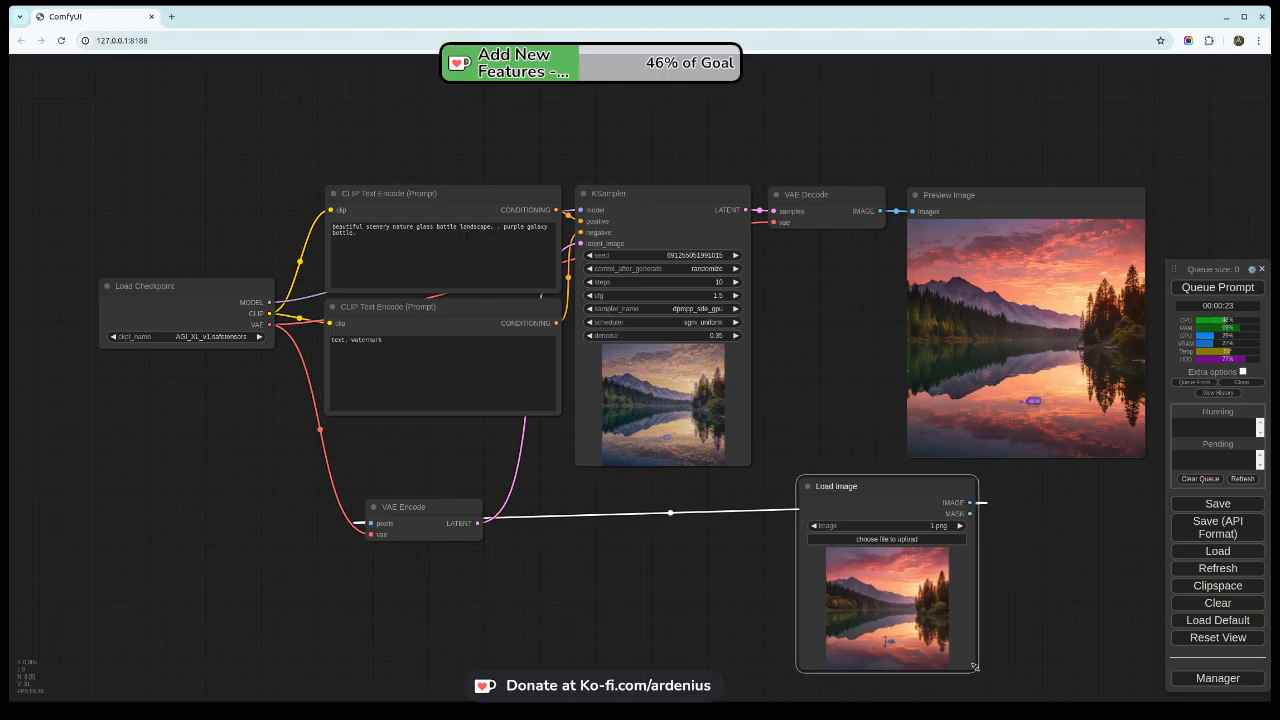
drag(974, 666, 1100, 704)
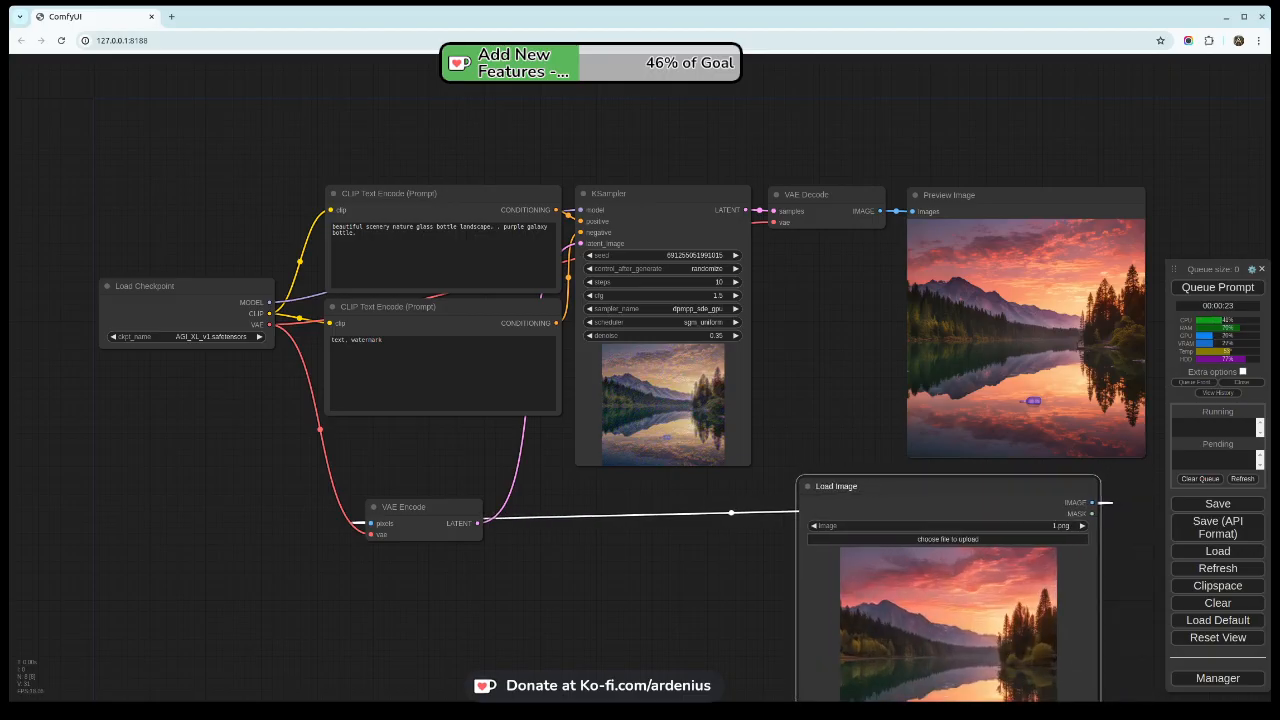
scroll(768, 621, down, 3)
drag(723, 617, 523, 497)
scroll(597, 406, up, 1)
scroll(595, 407, down, 1)
scroll(527, 495, up, 1)
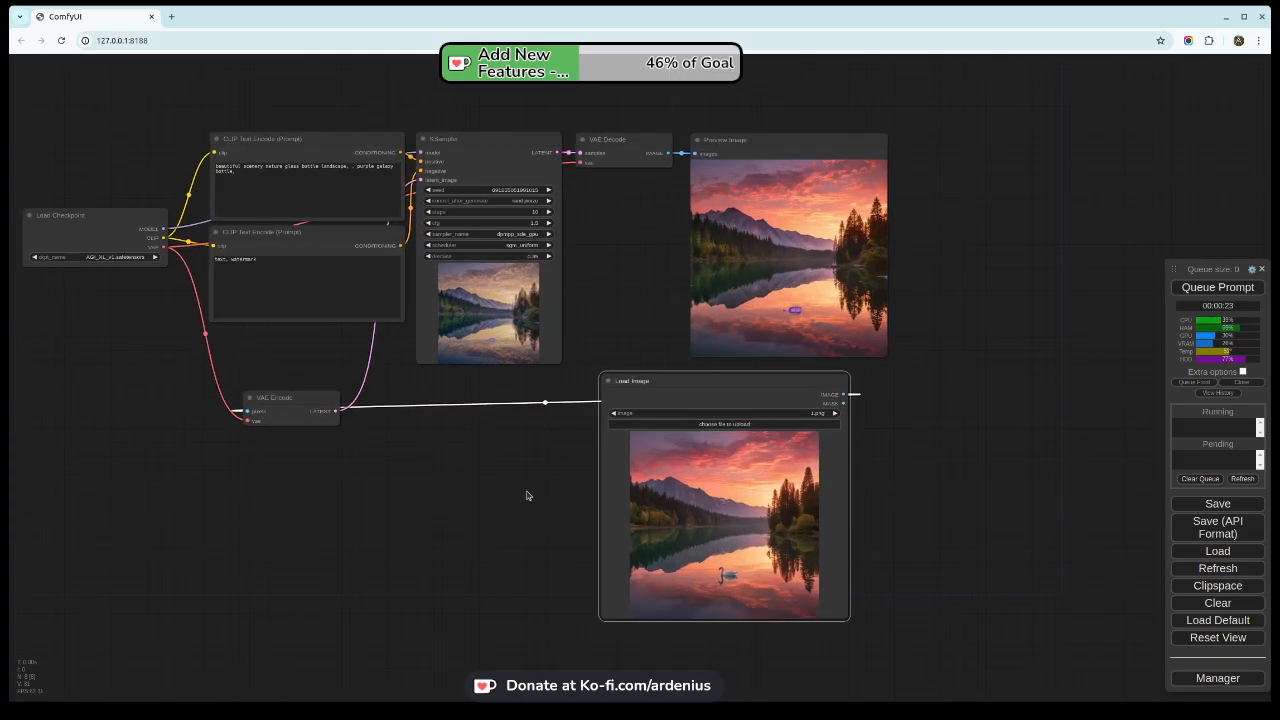
drag(742, 380, 805, 370)
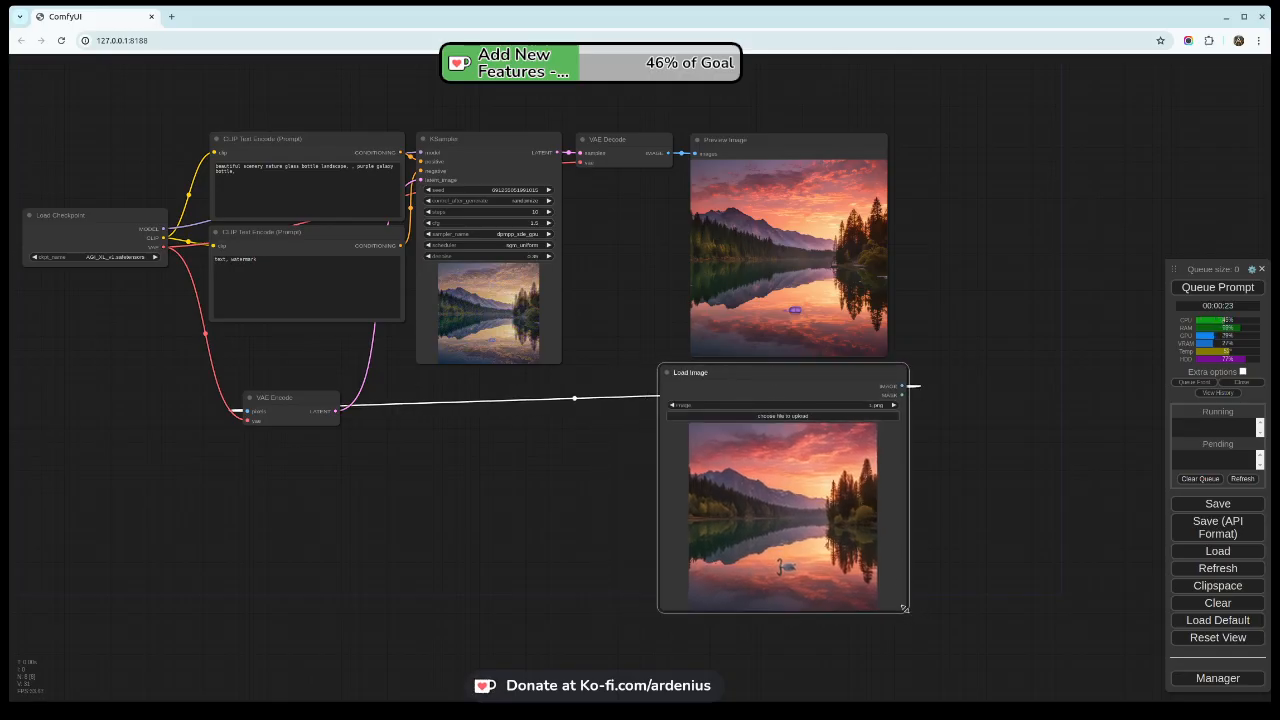
drag(909, 611, 925, 636)
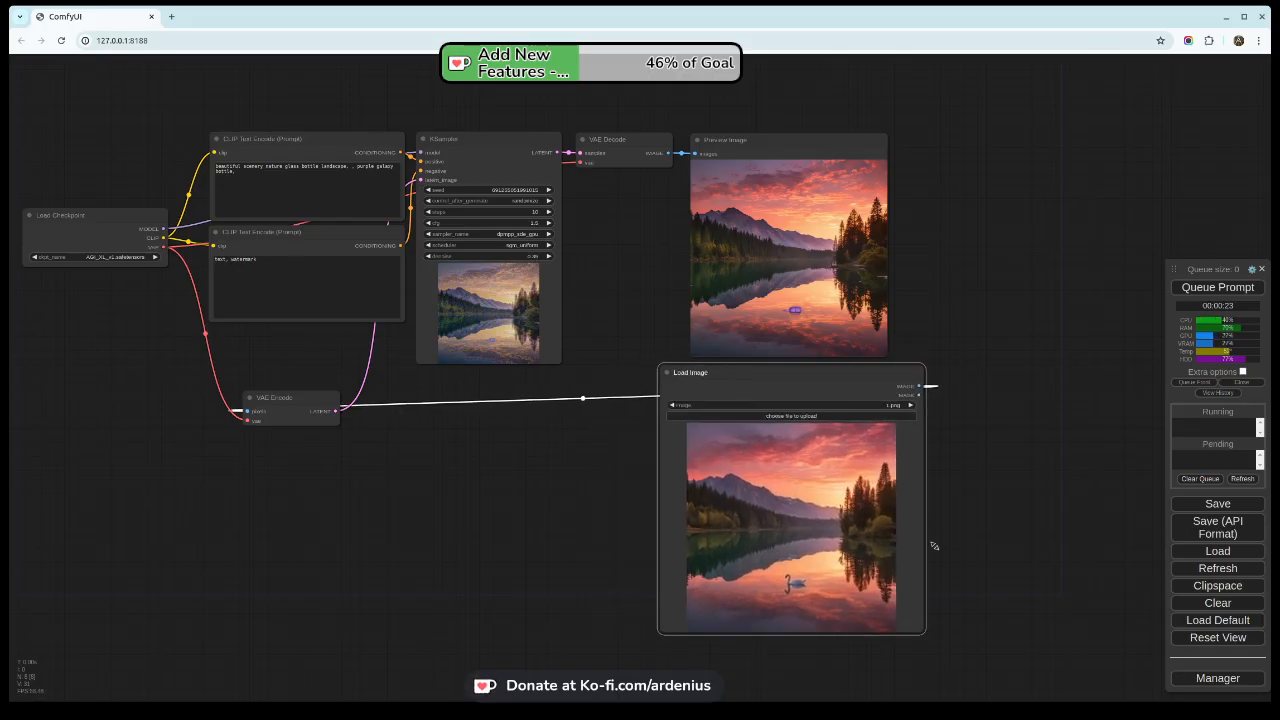
scroll(945, 379, up, 2)
scroll(945, 379, up, 1)
scroll(945, 379, down, 1)
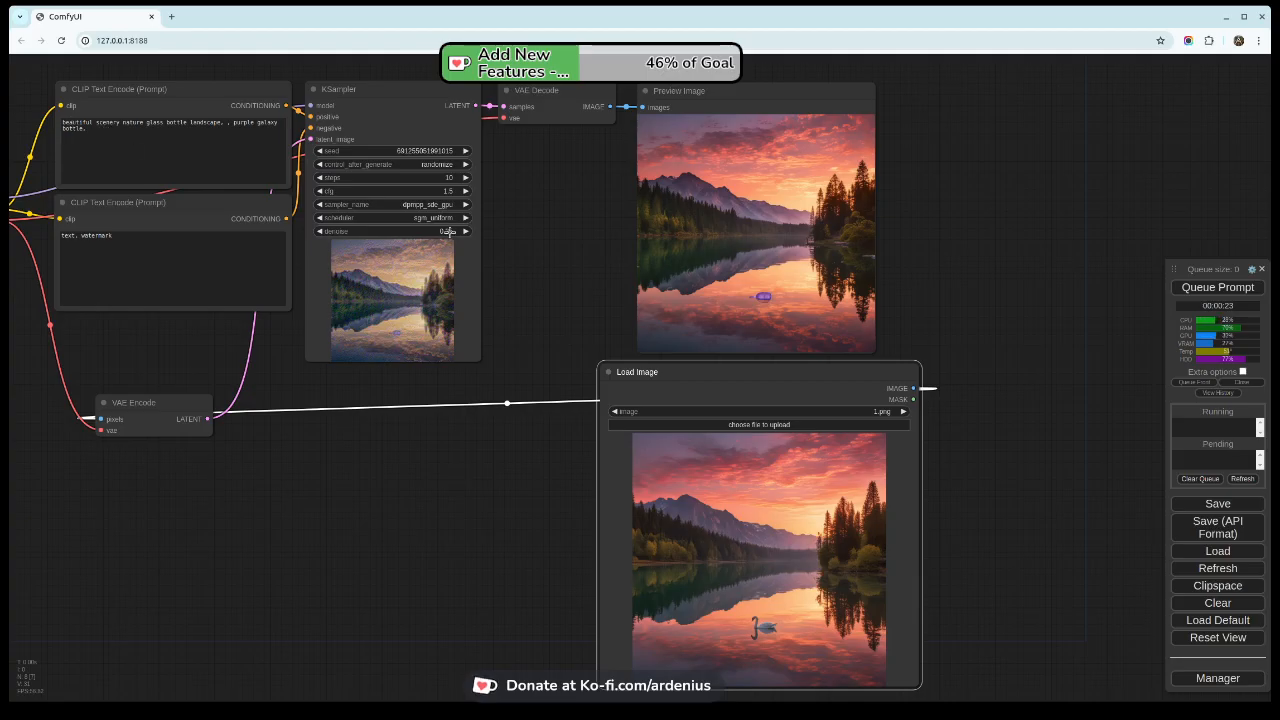
Clear all text from the positive prompt and queue the workflow
click(69, 126)
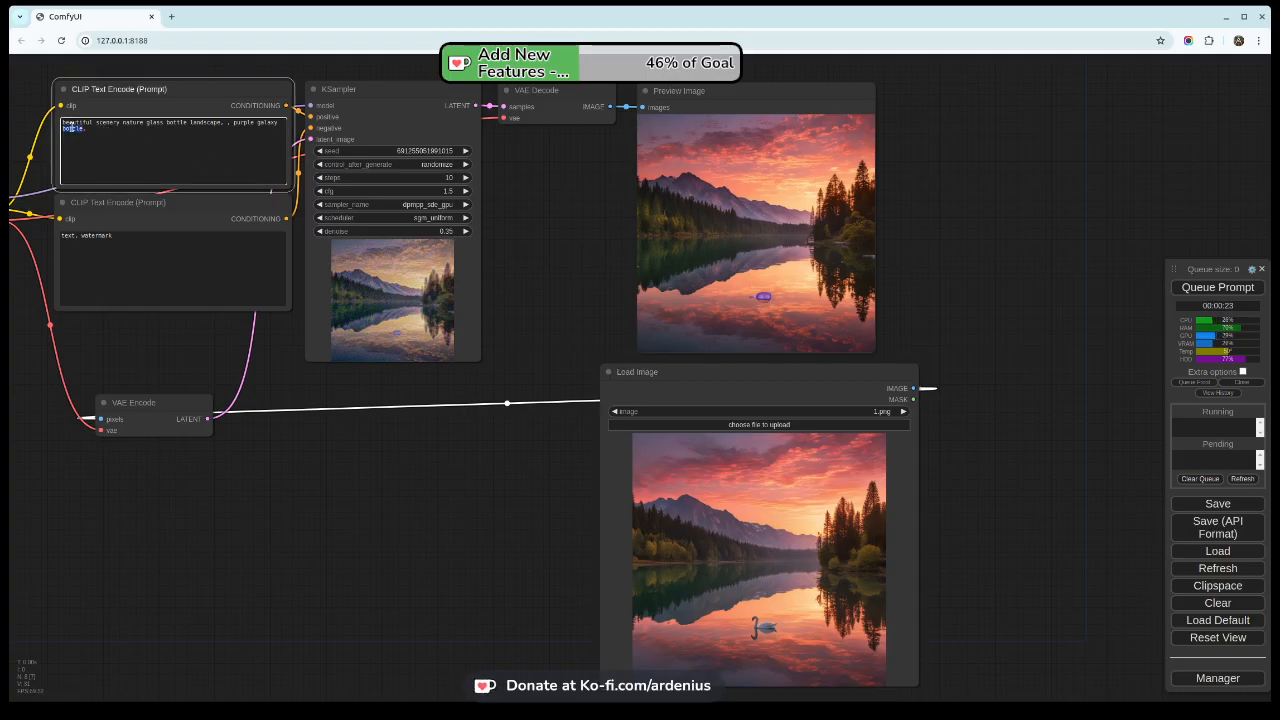
key(ctrl+a)
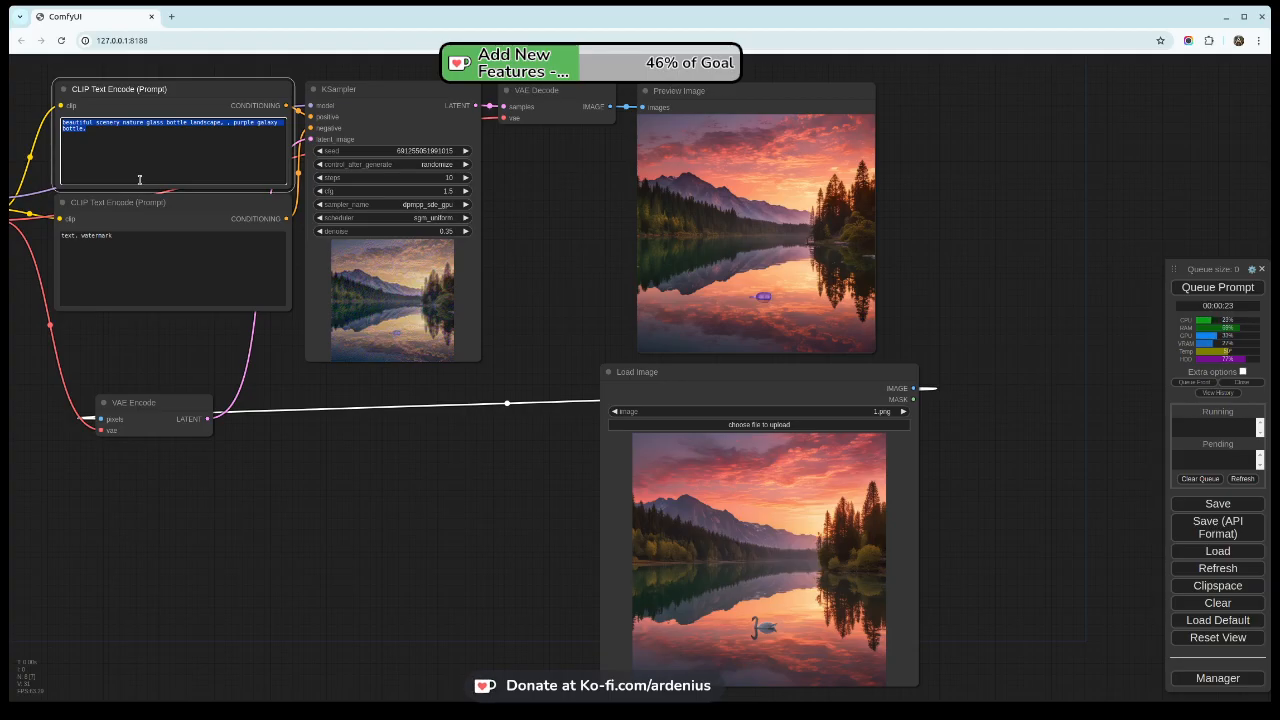
key(BackSpace)
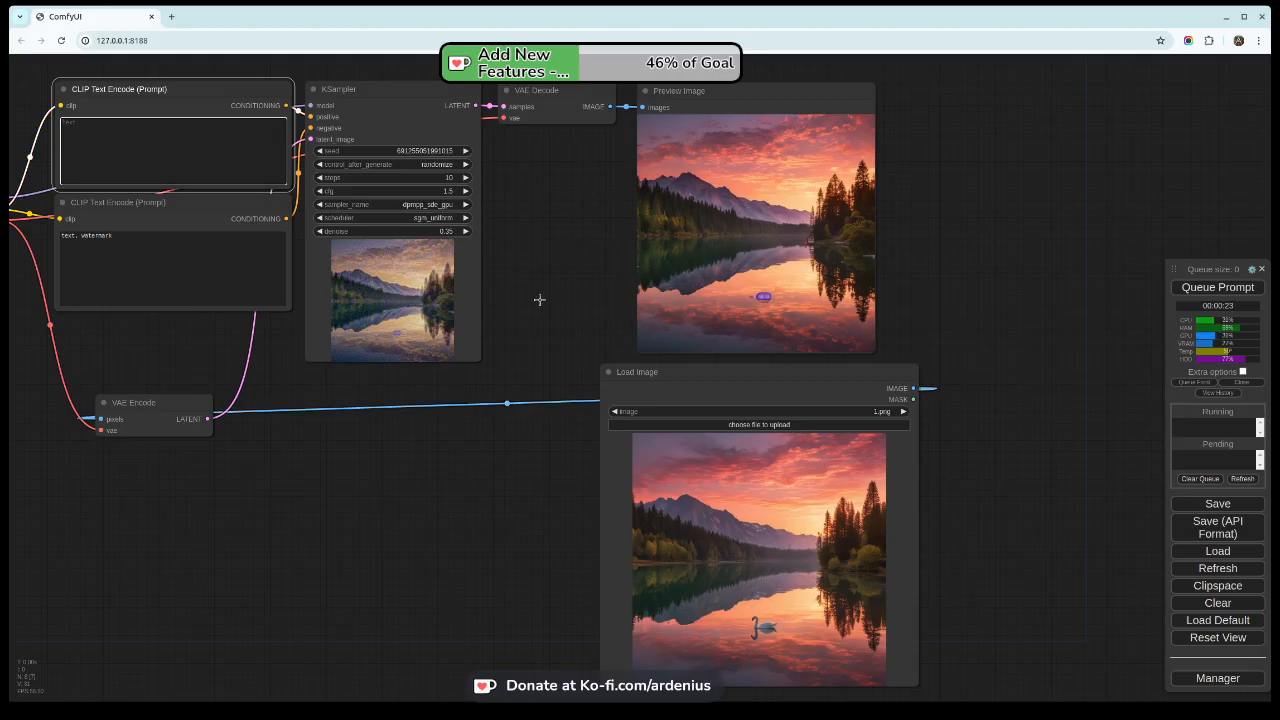
click(1178, 289)
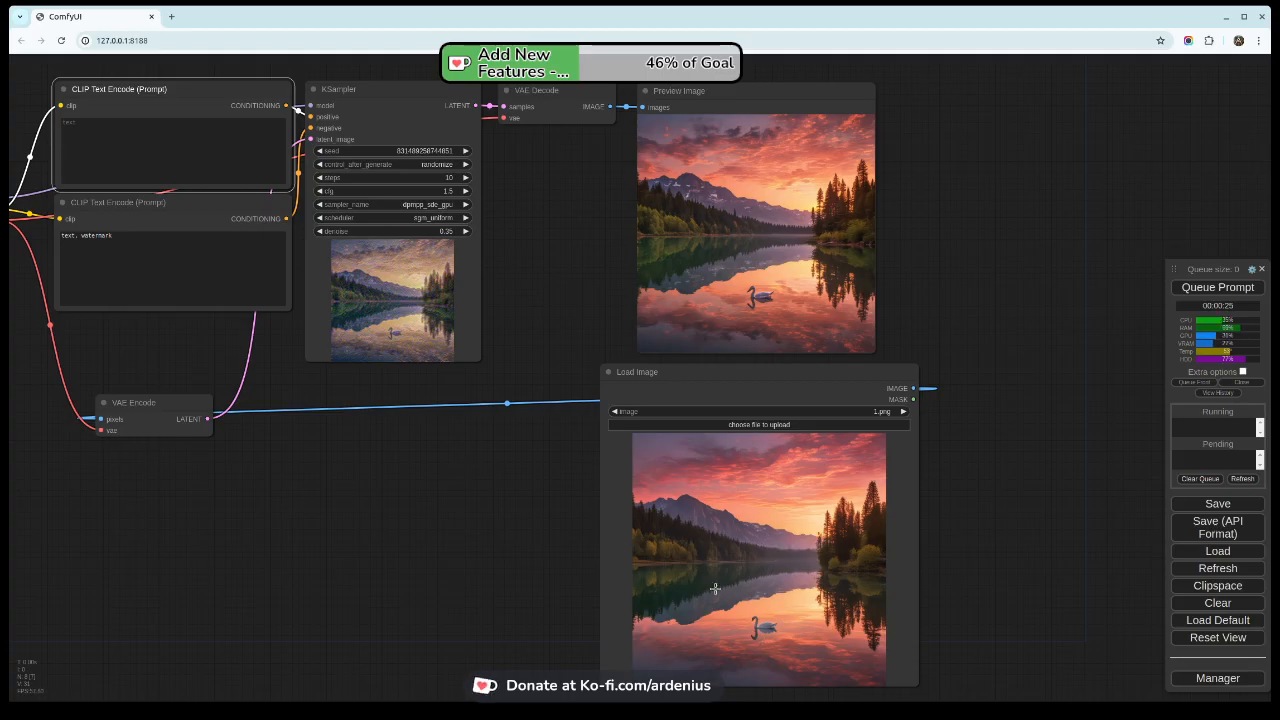
Move the Load Image node beside VAE Encode and add a Load Image (as Mask) node in the free space below Preview Image
drag(663, 384, 340, 420)
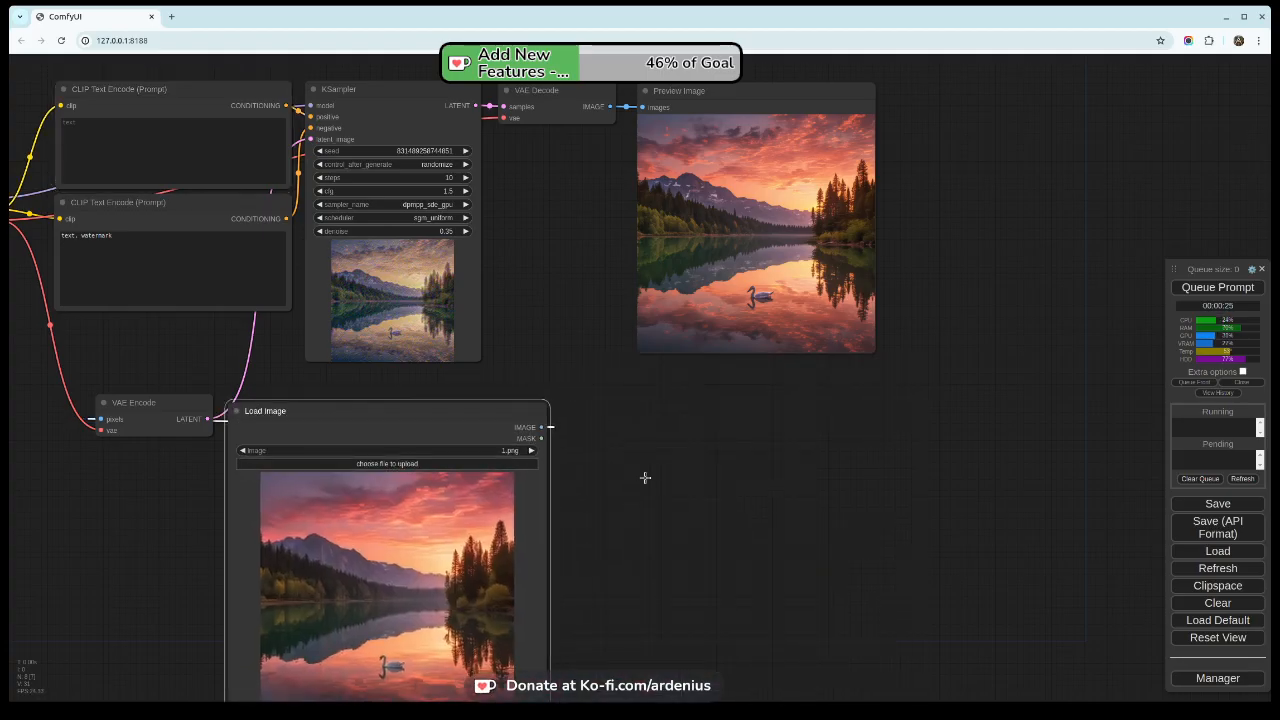
drag(645, 478, 638, 401)
double_click(638, 401)
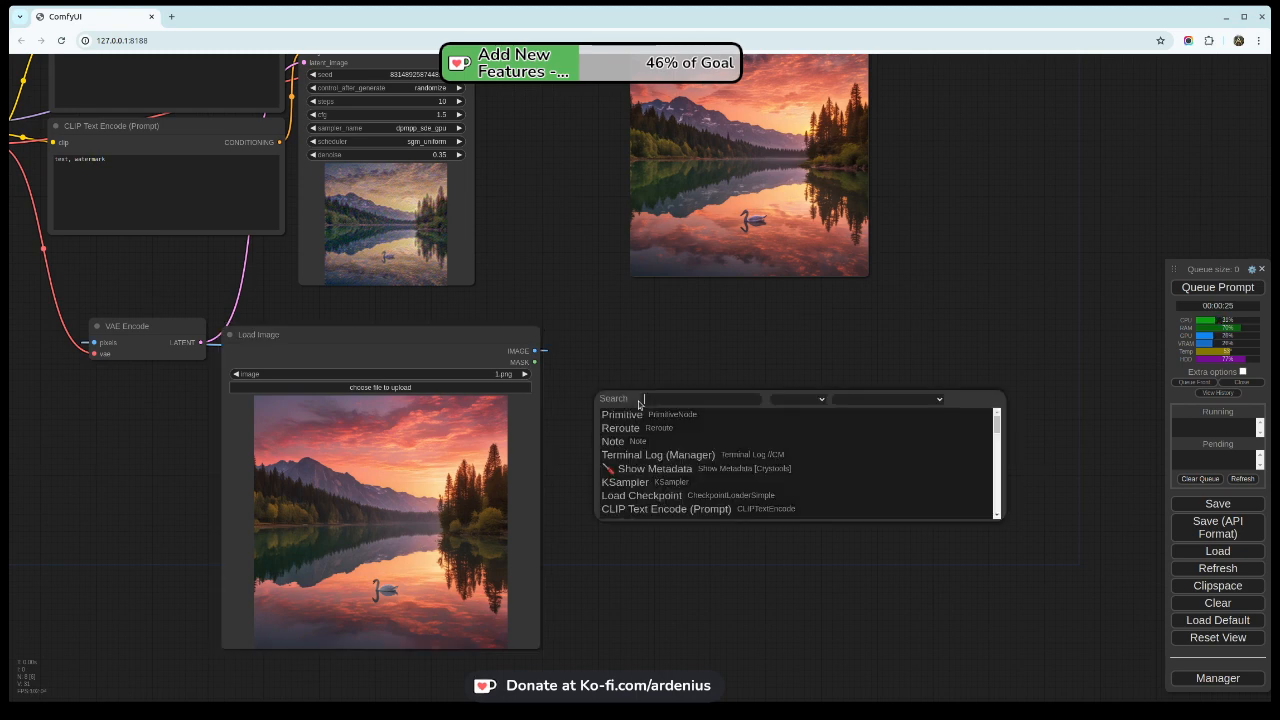
text(load)
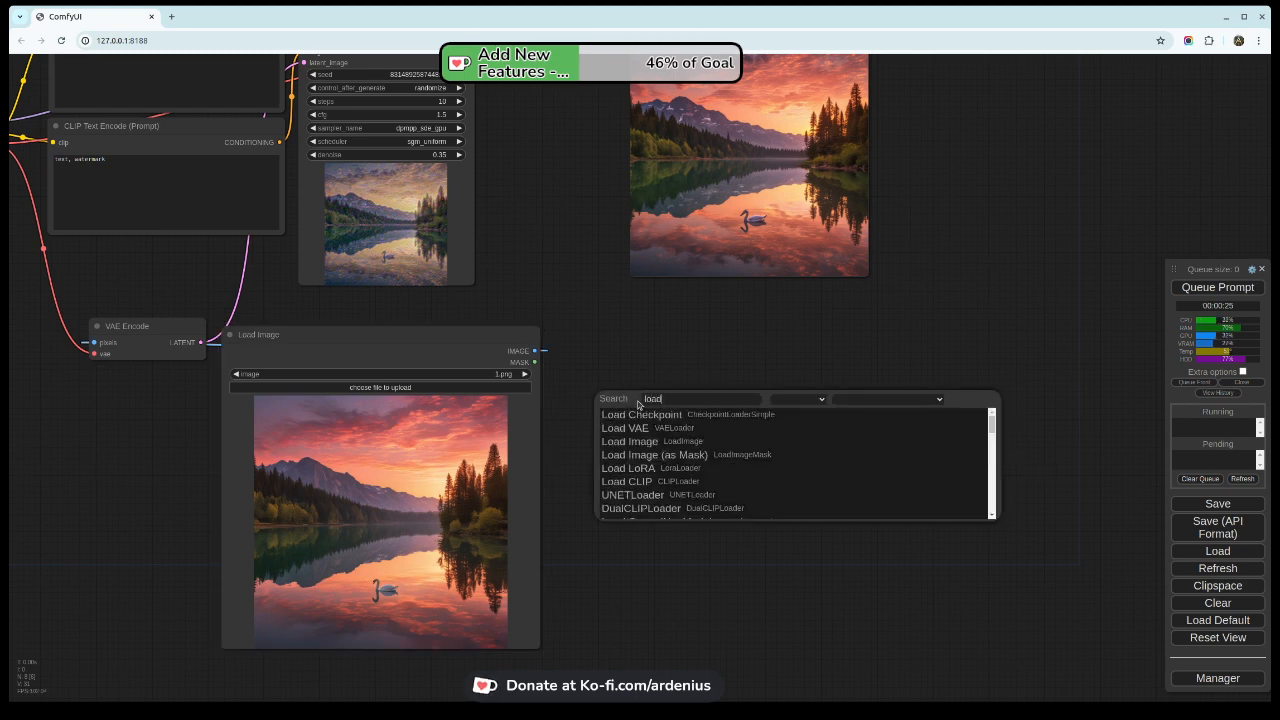
click(670, 455)
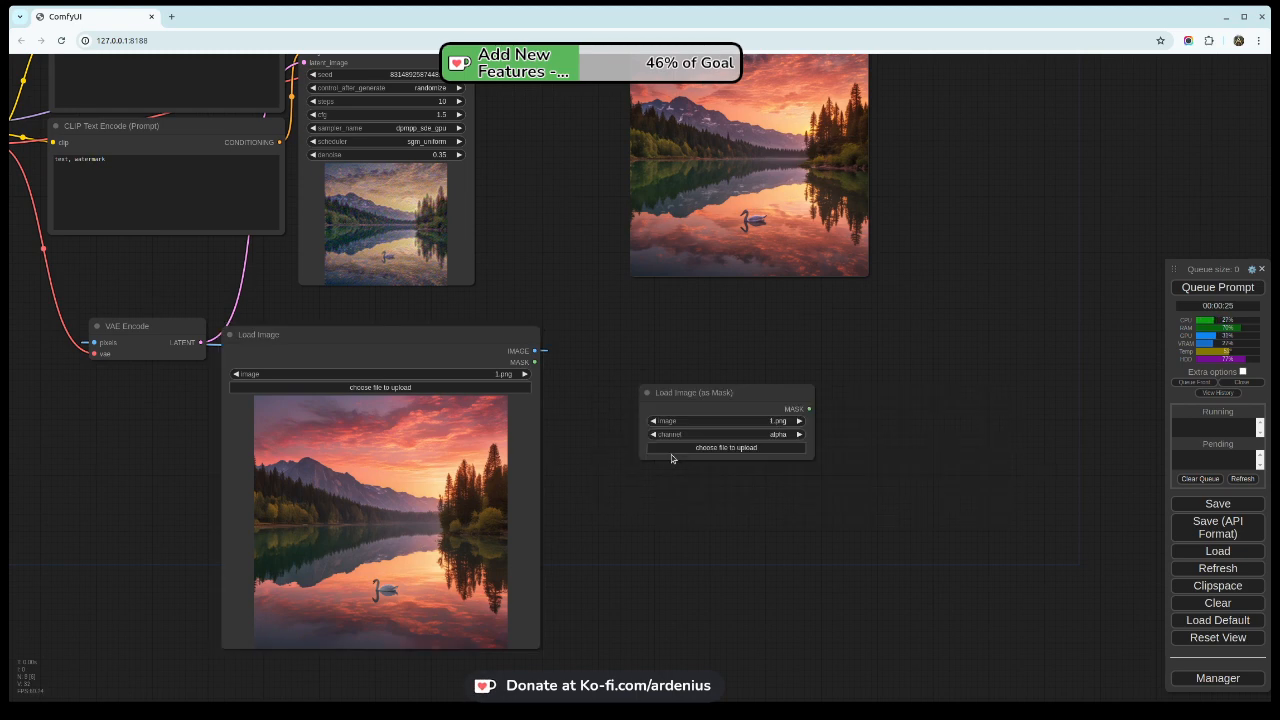
drag(717, 393, 677, 386)
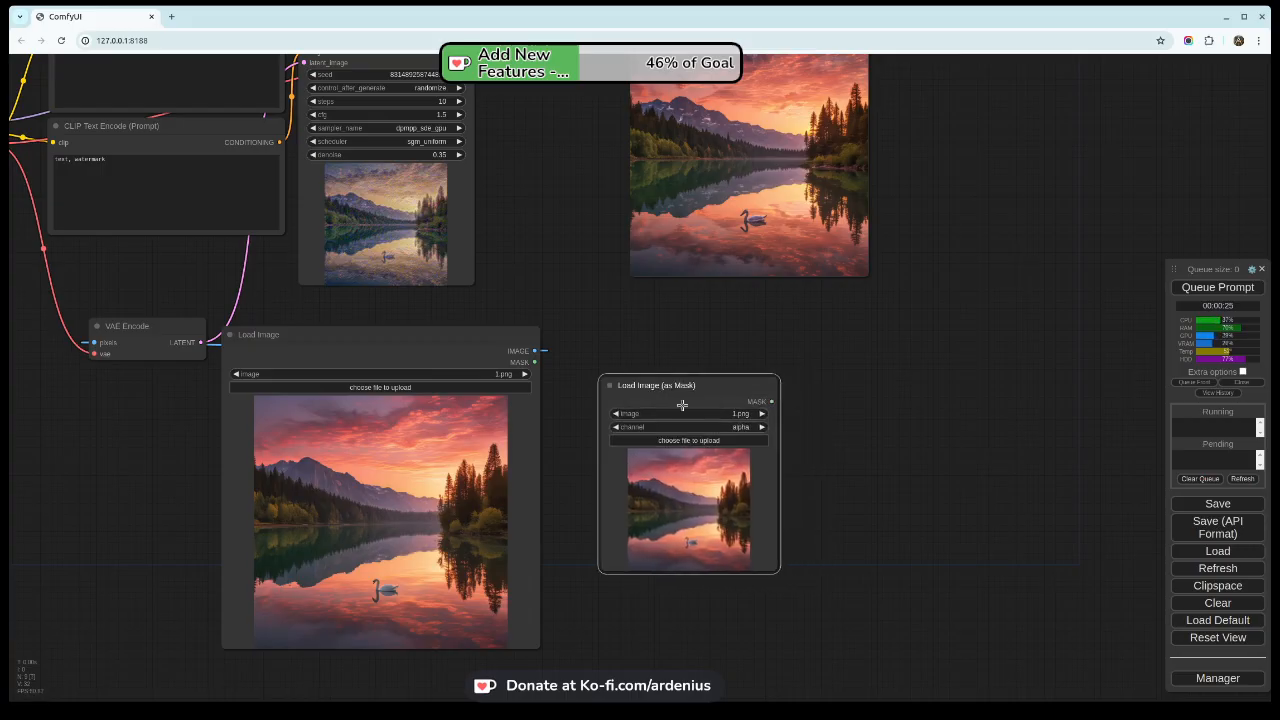
Rearrange the lower nodes so VAE Encode sits below the KSampler, with Load Image and Load Image (as Mask) side by side beneath it
drag(358, 344, 248, 387)
drag(126, 330, 503, 326)
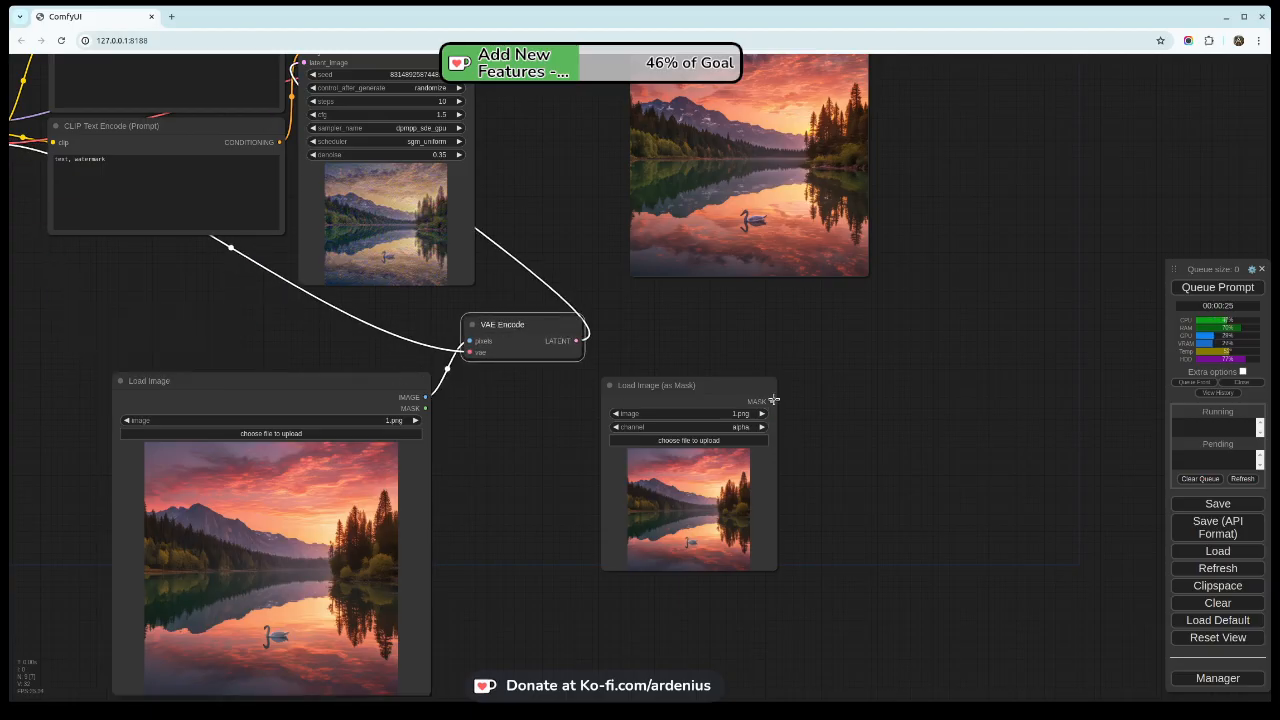
drag(697, 389, 625, 433)
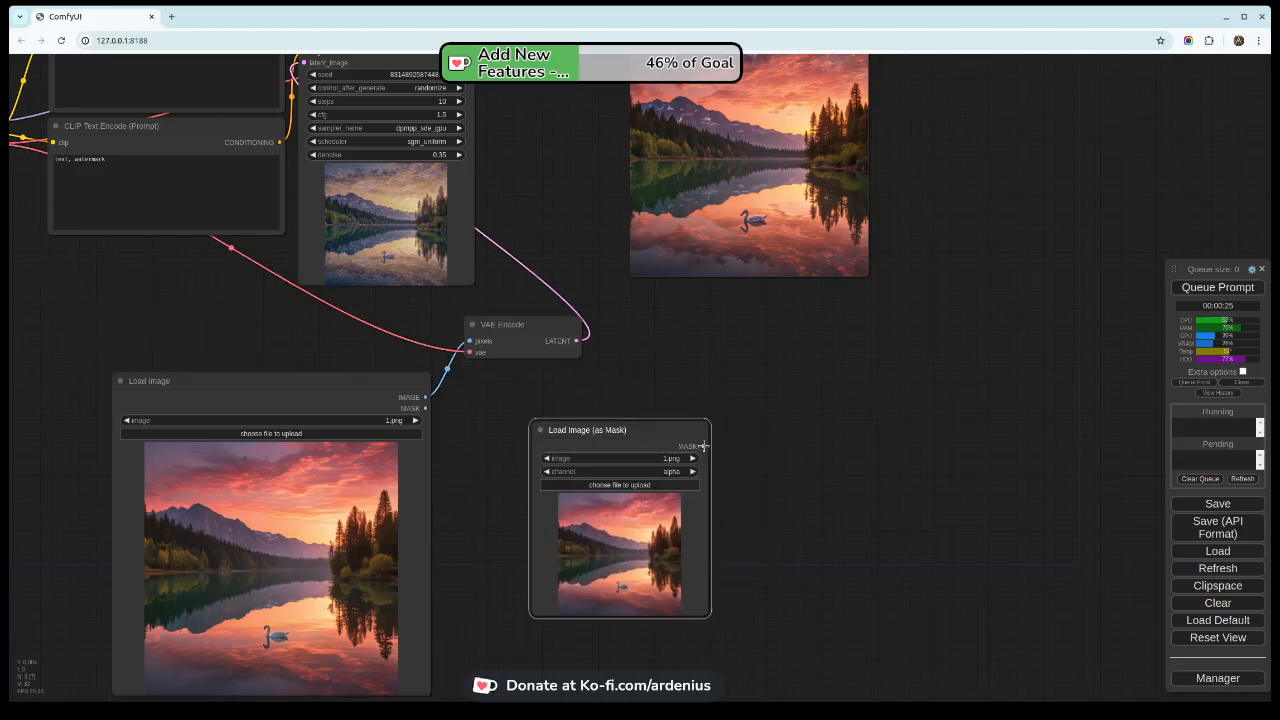
Add a Set Latent Noise Mask node fed by the Load Image (as Mask) output and place it beside that node, slightly higher
drag(702, 446, 832, 488)
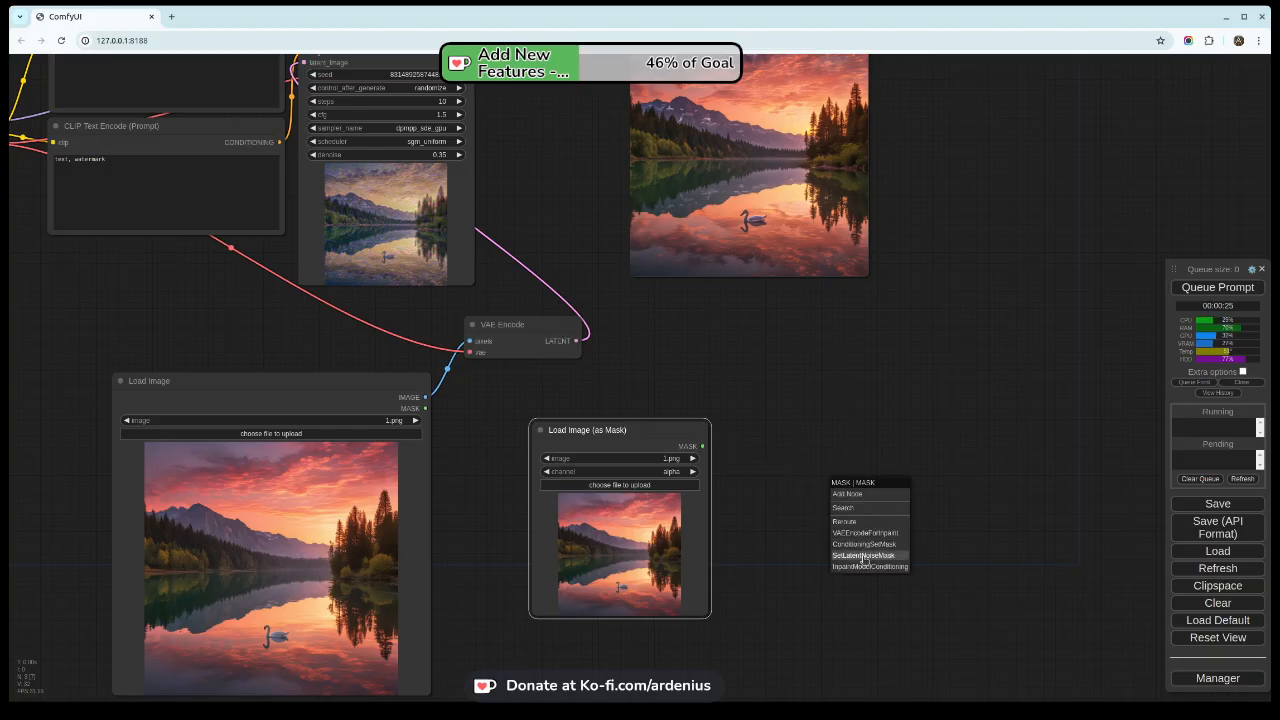
click(863, 556)
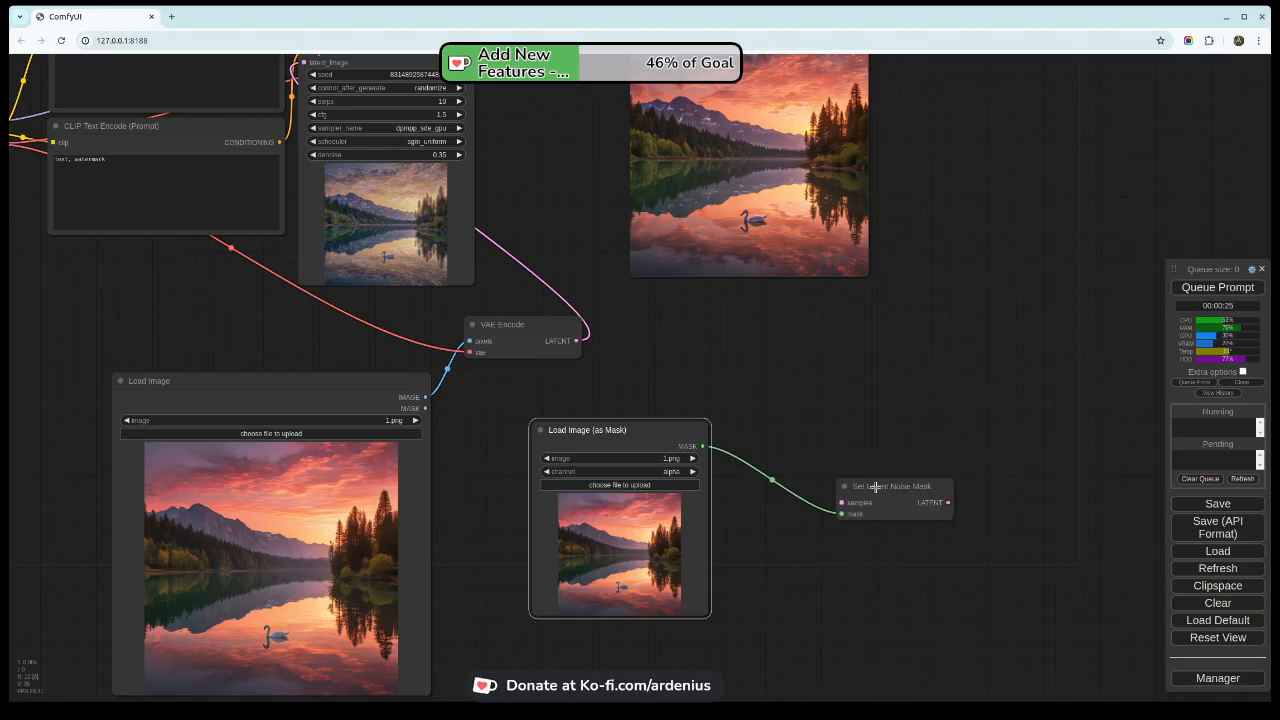
drag(875, 487, 823, 408)
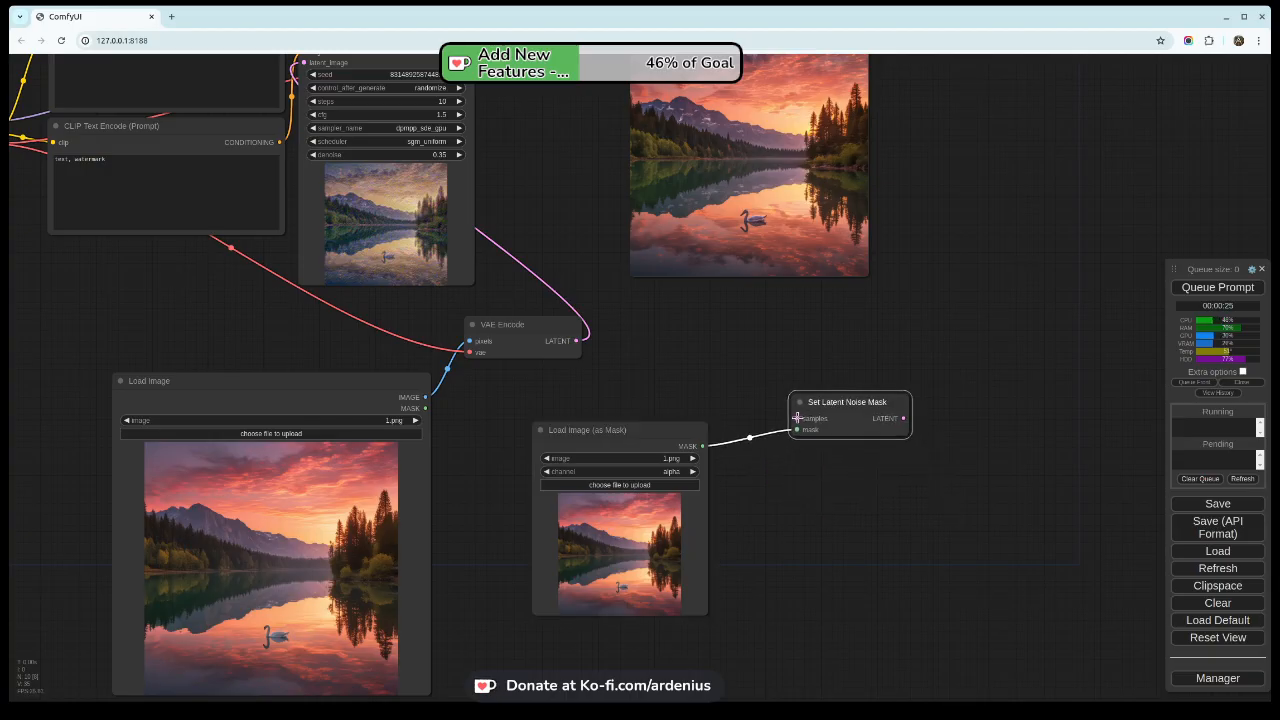
Route the VAE Encode latent through Set Latent Noise Mask into the KSampler's latent_image input, and queue the workflow
drag(796, 418, 576, 341)
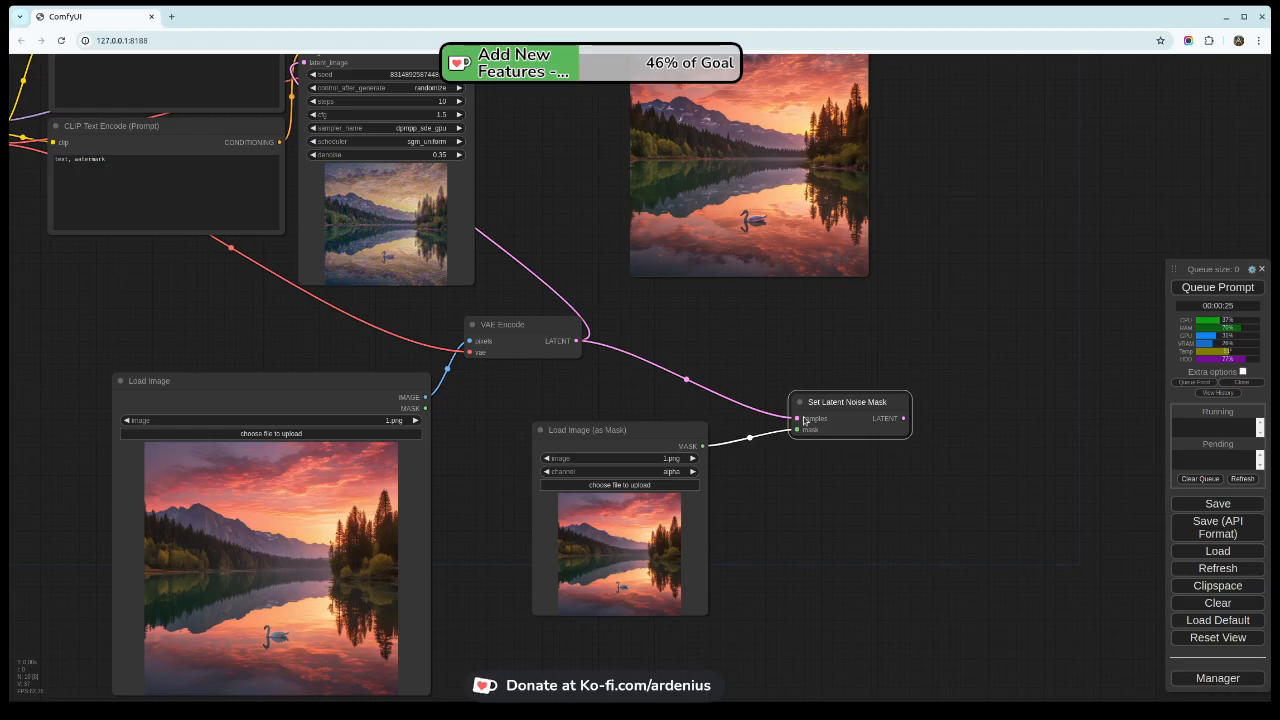
mouse_move(904, 418)
mouse_down()
mouse_move(868, 338)
mouse_move(302, 62)
mouse_up()
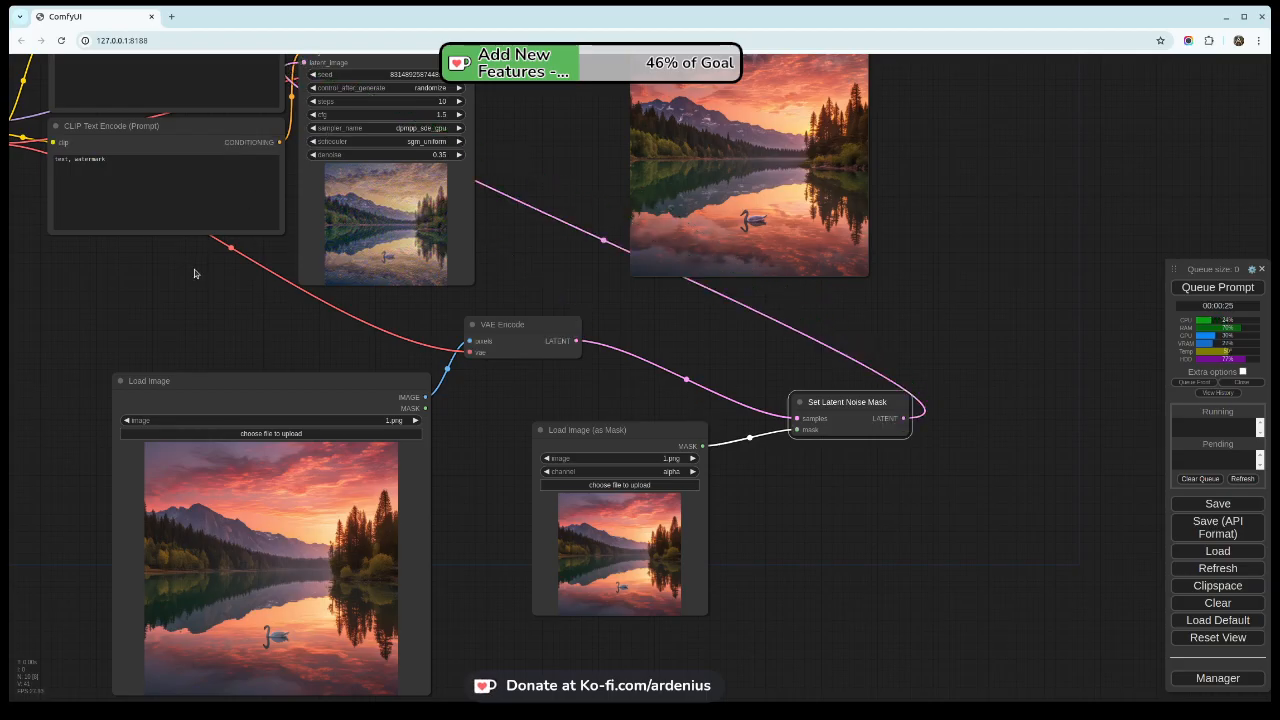
scroll(195, 273, down, 2)
drag(195, 273, 270, 313)
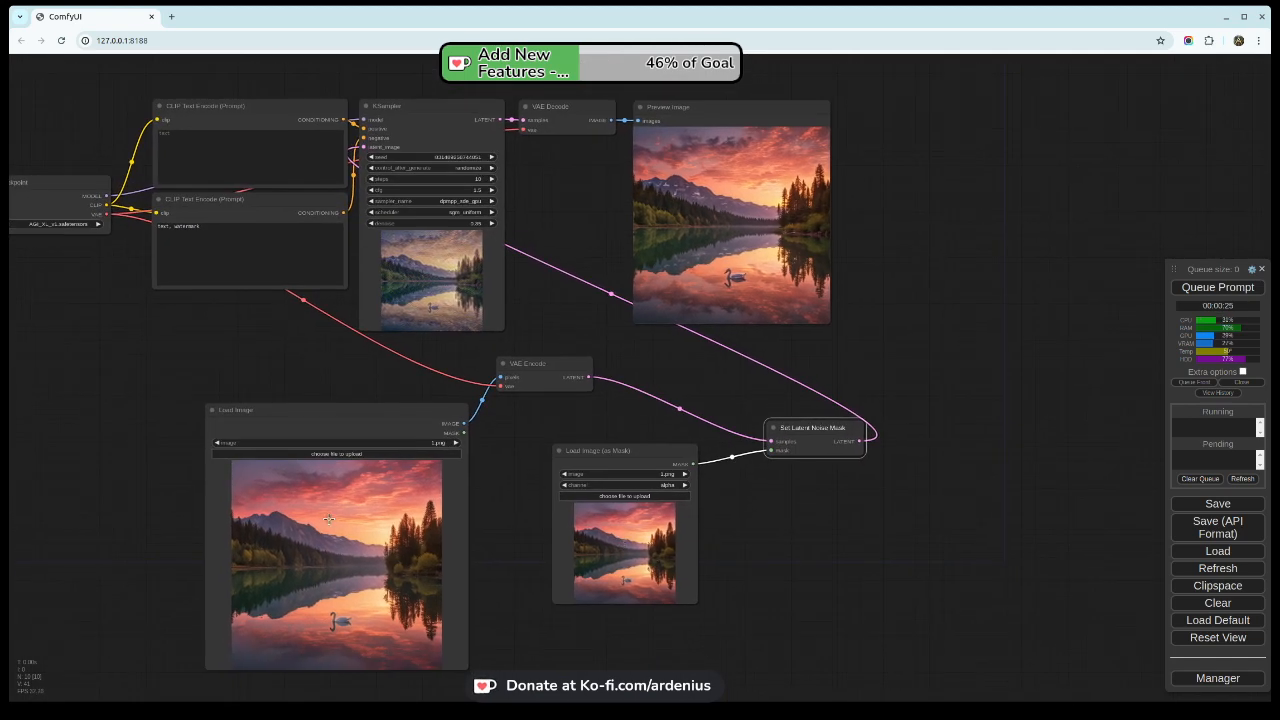
click(1200, 290)
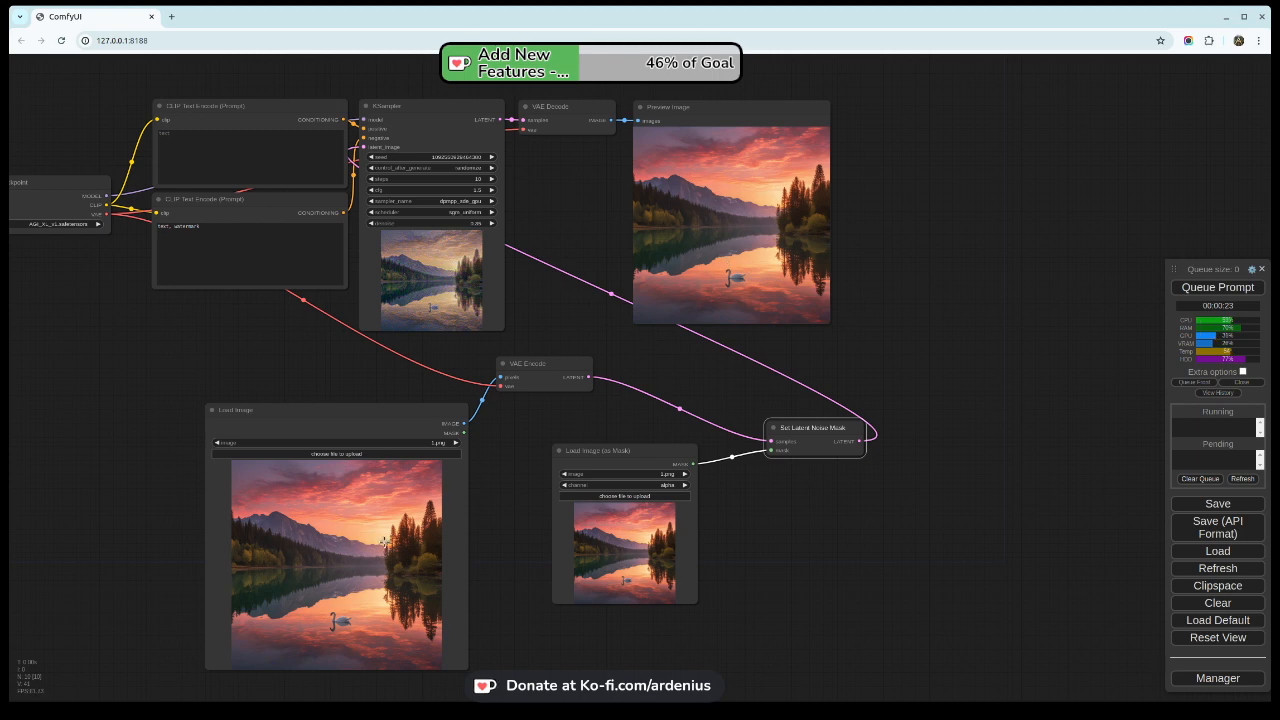
Paint a mask over the swan and its reflection in the Load Image (as Mask) node's MaskEditor and save it to the node
right_click(618, 548)
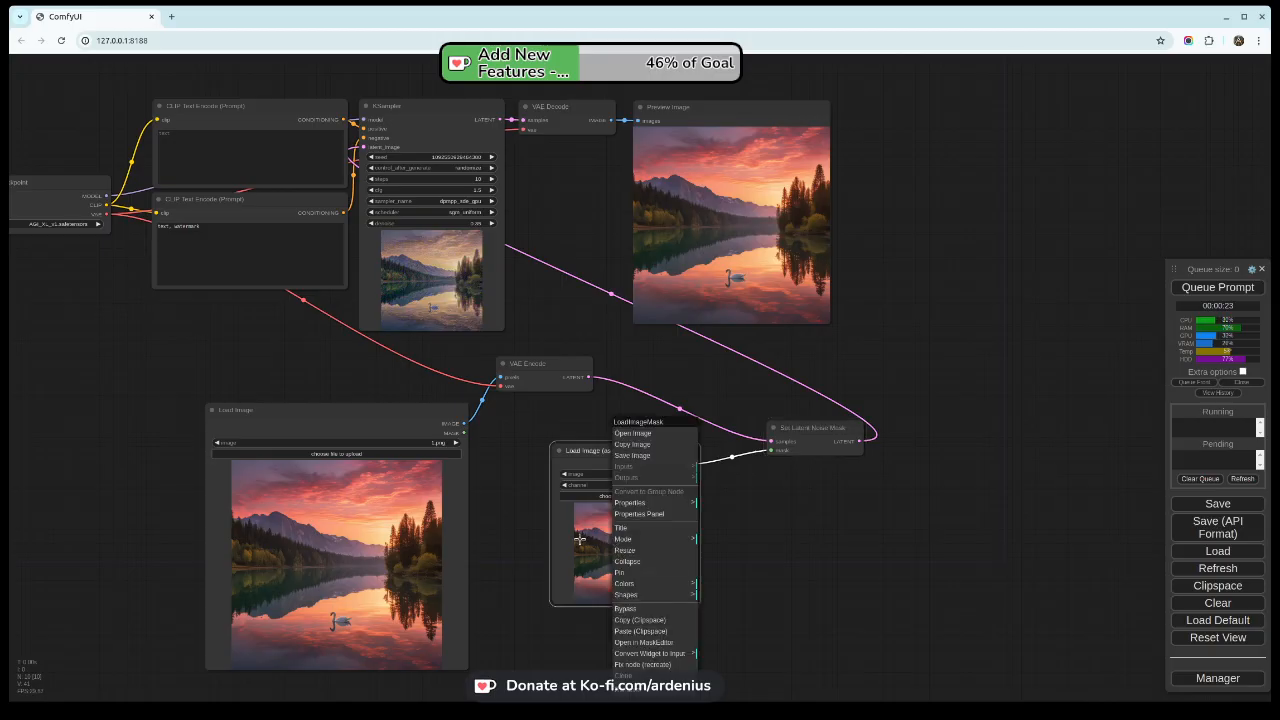
click(654, 643)
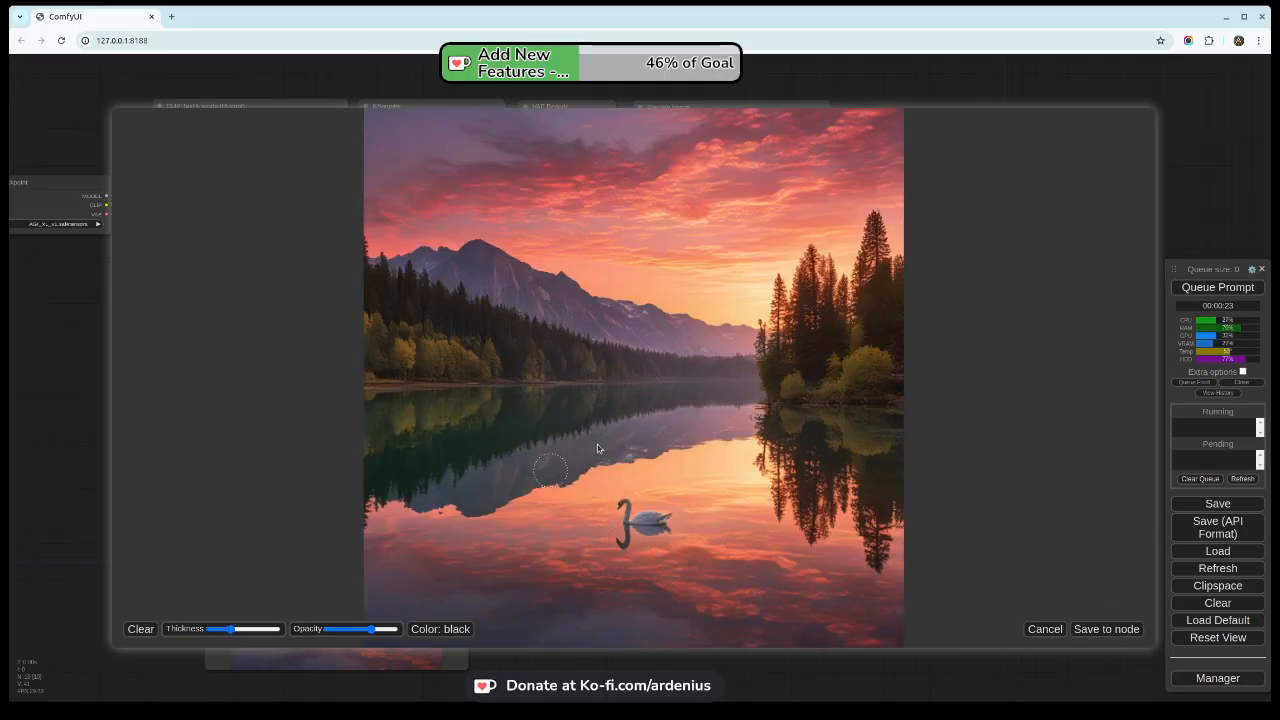
click(623, 507)
mouse_move(623, 508)
mouse_down()
mouse_move(625, 542)
mouse_move(662, 545)
mouse_move(665, 504)
mouse_move(628, 506)
mouse_move(648, 532)
mouse_up()
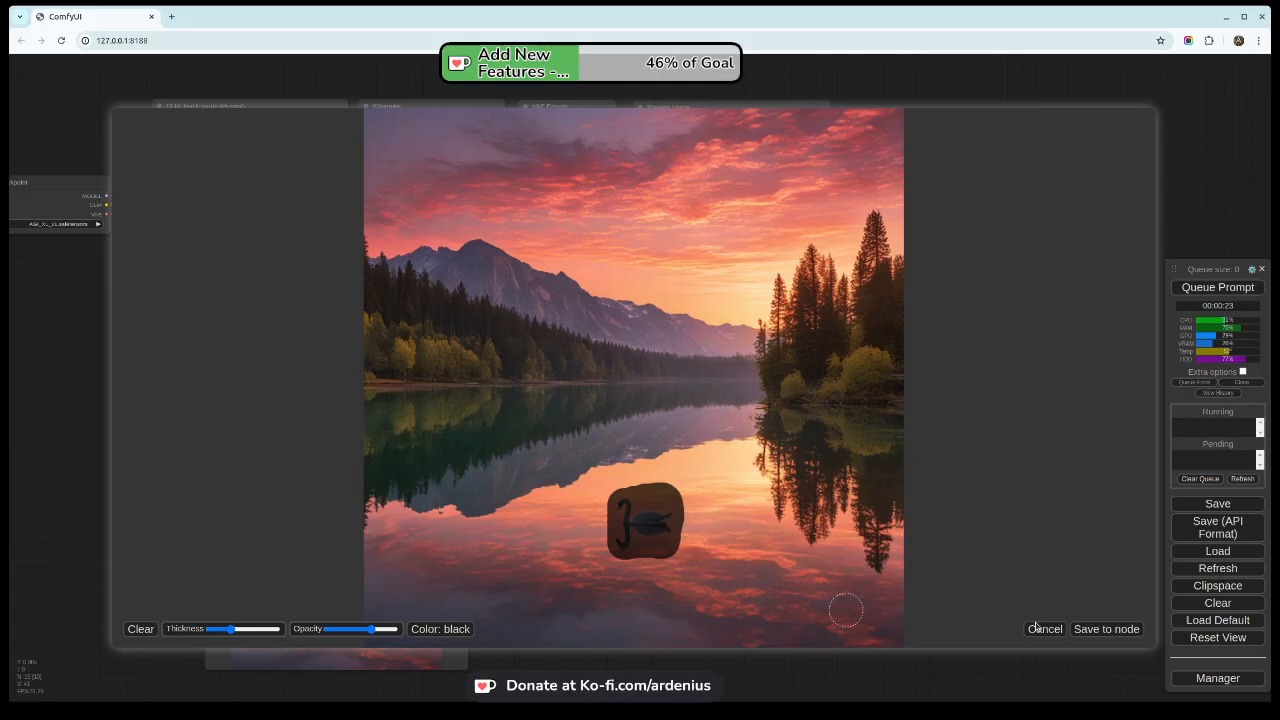
click(1106, 628)
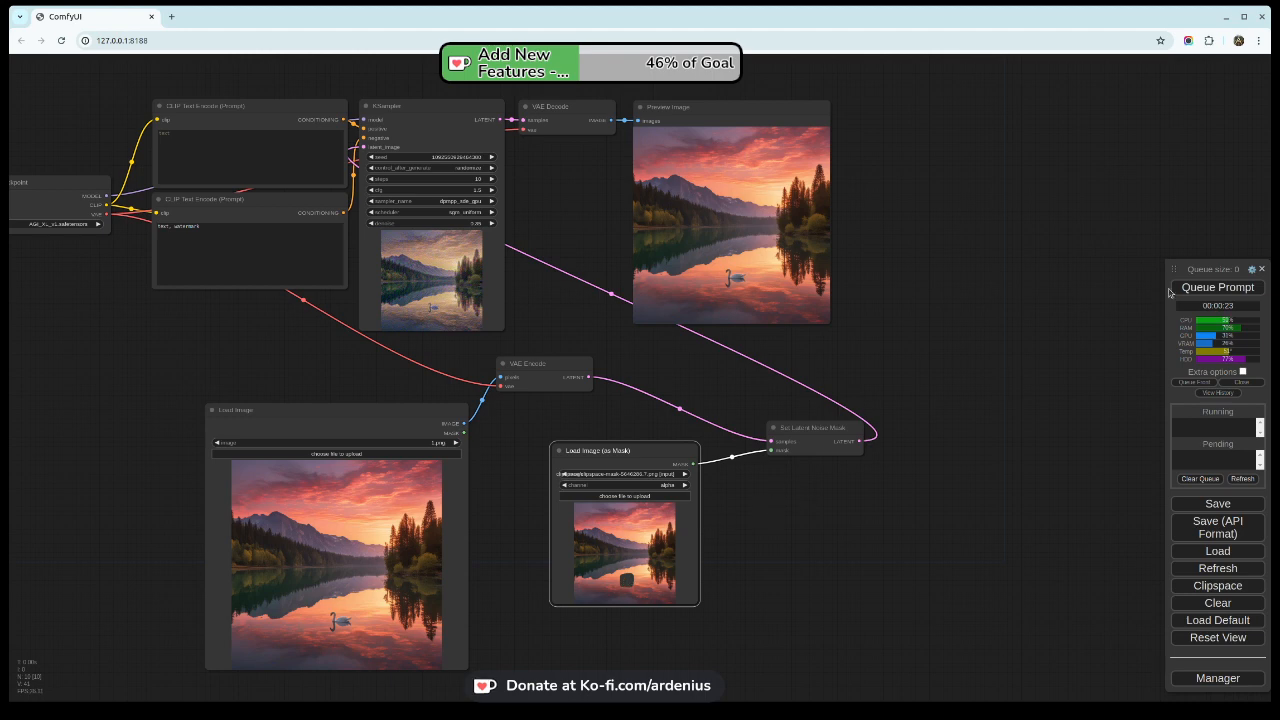
Queue the workflow with the swan mask and inspect the generated preview image at full size in a separate browser tab
click(1203, 288)
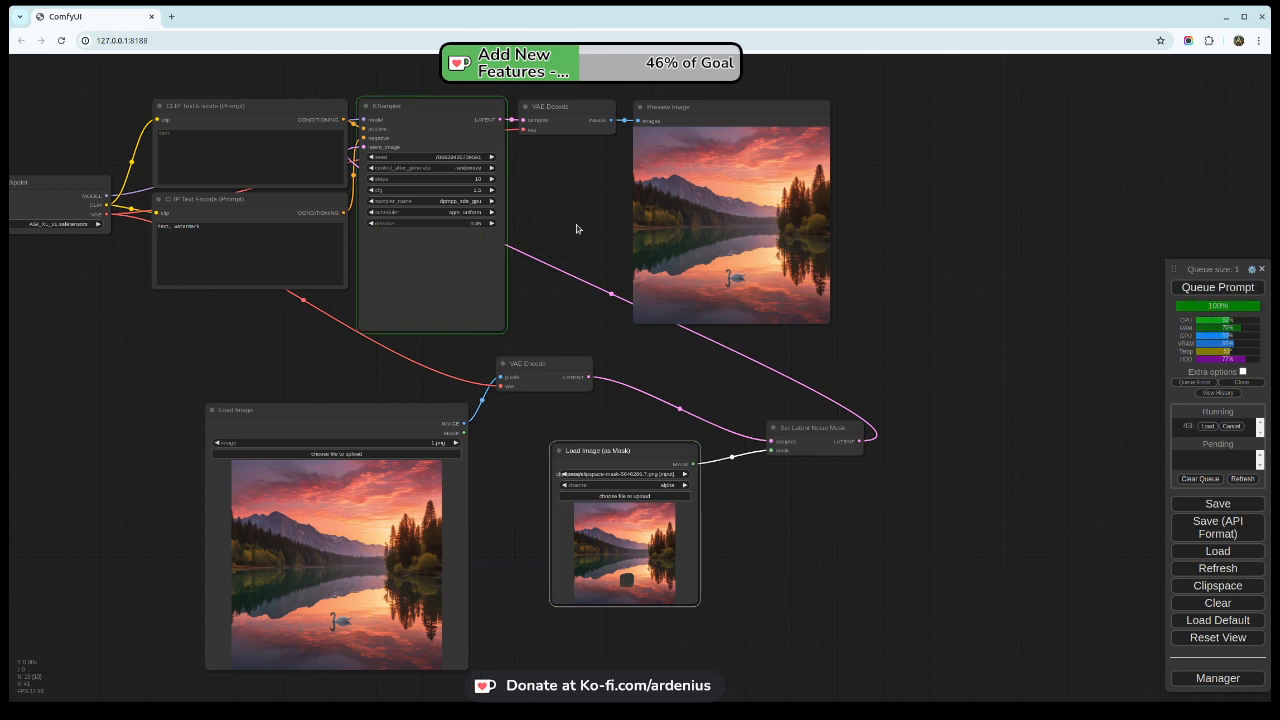
click(181, 151)
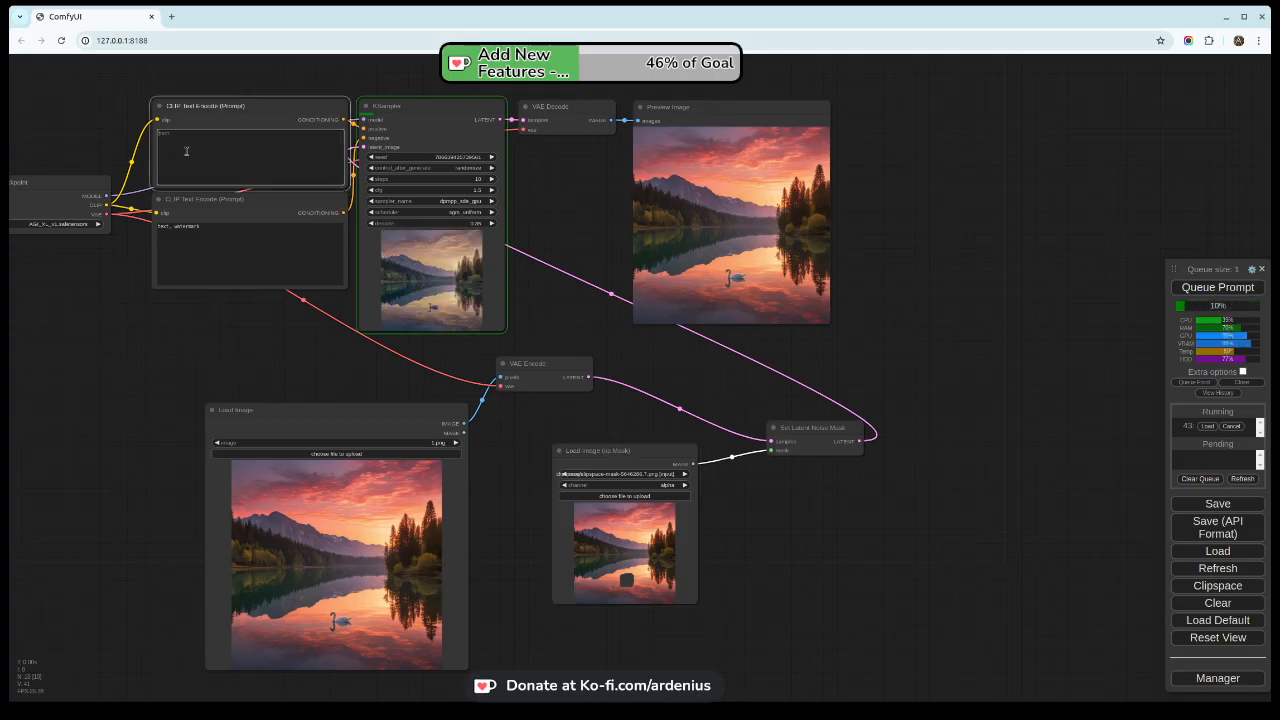
click(948, 336)
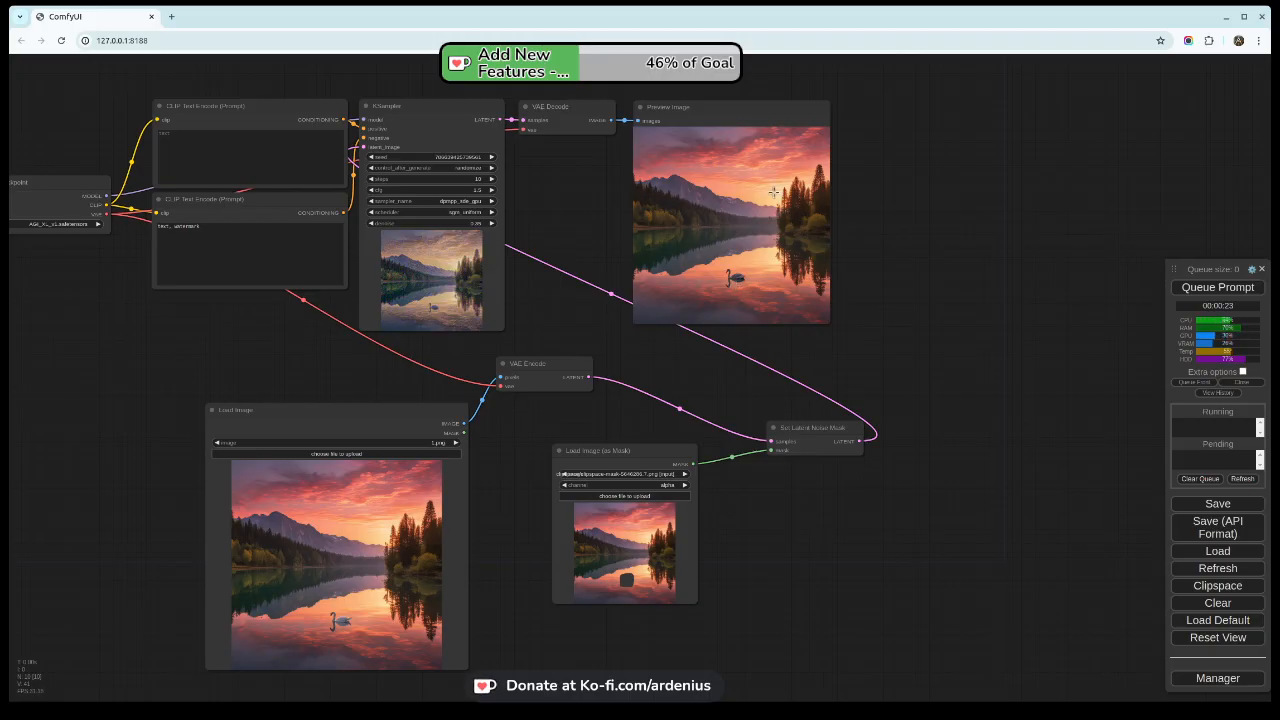
right_click(745, 277)
click(772, 284)
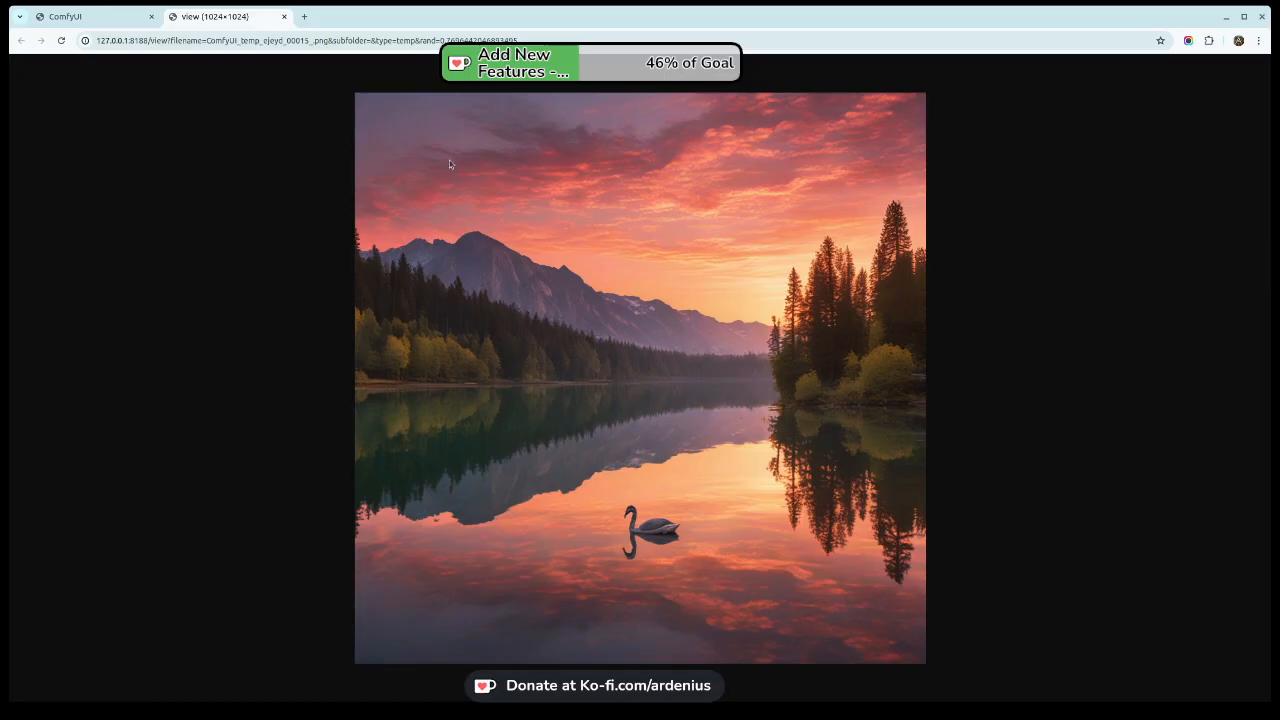
click(284, 16)
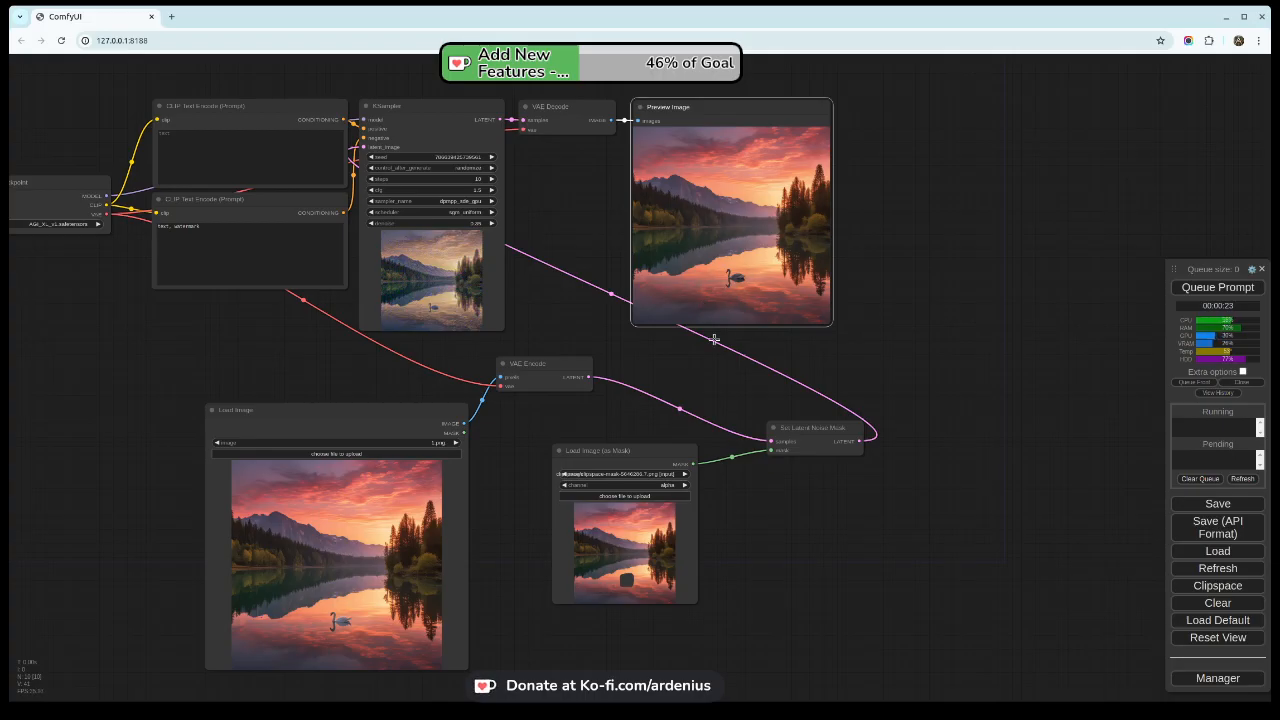
Set the KSampler's denoise to 1, queue the workflow and check the masked swan area in the preview image
click(478, 222)
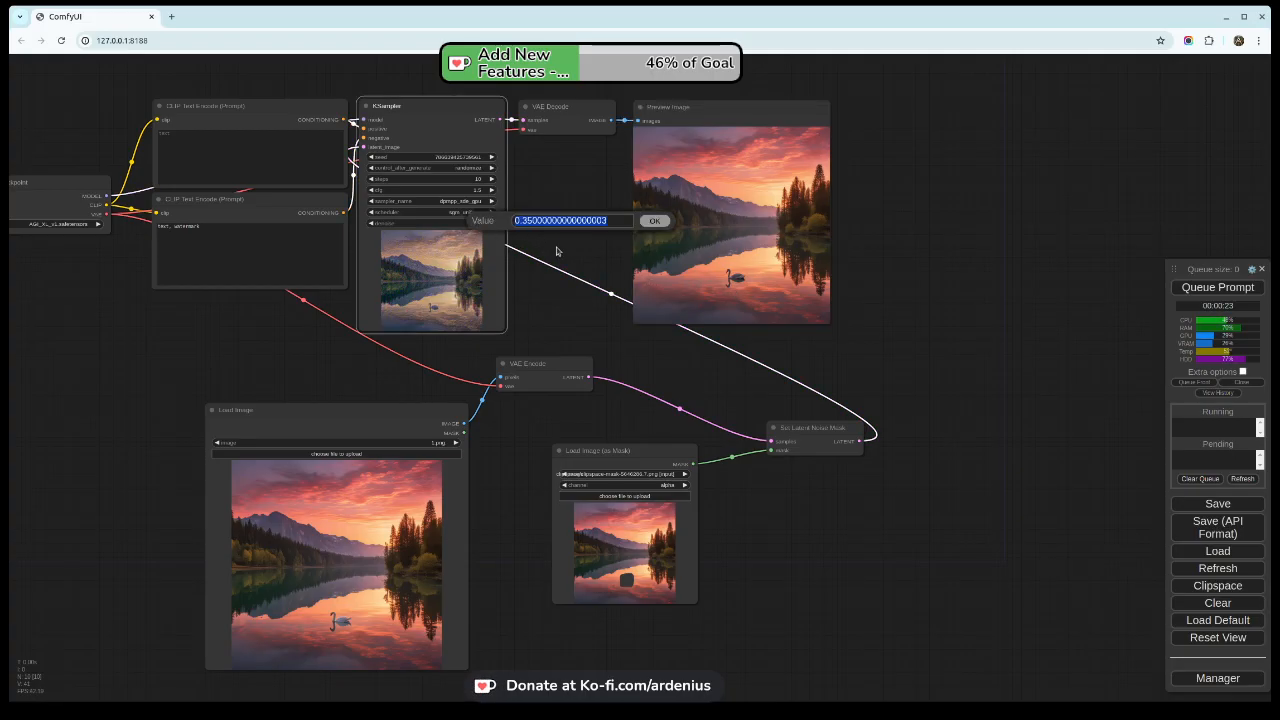
text(1)
click(654, 222)
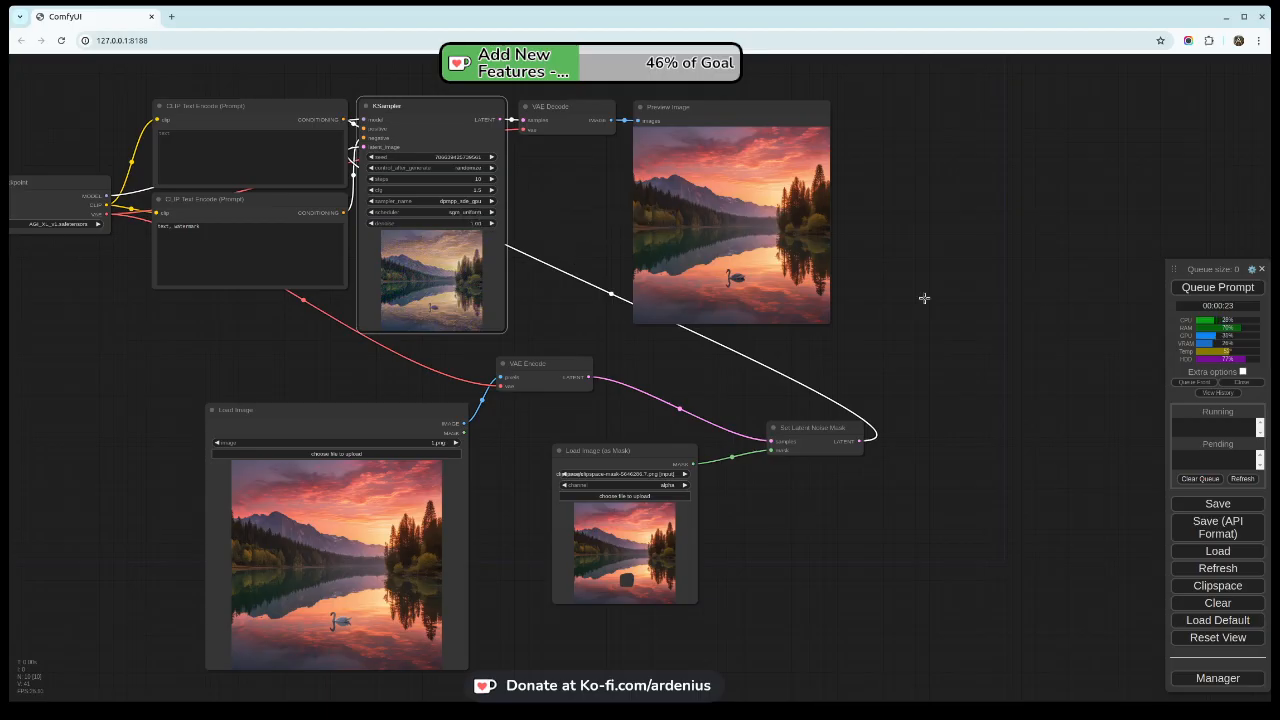
click(1195, 290)
scroll(741, 266, up, 4)
scroll(741, 266, up, 7)
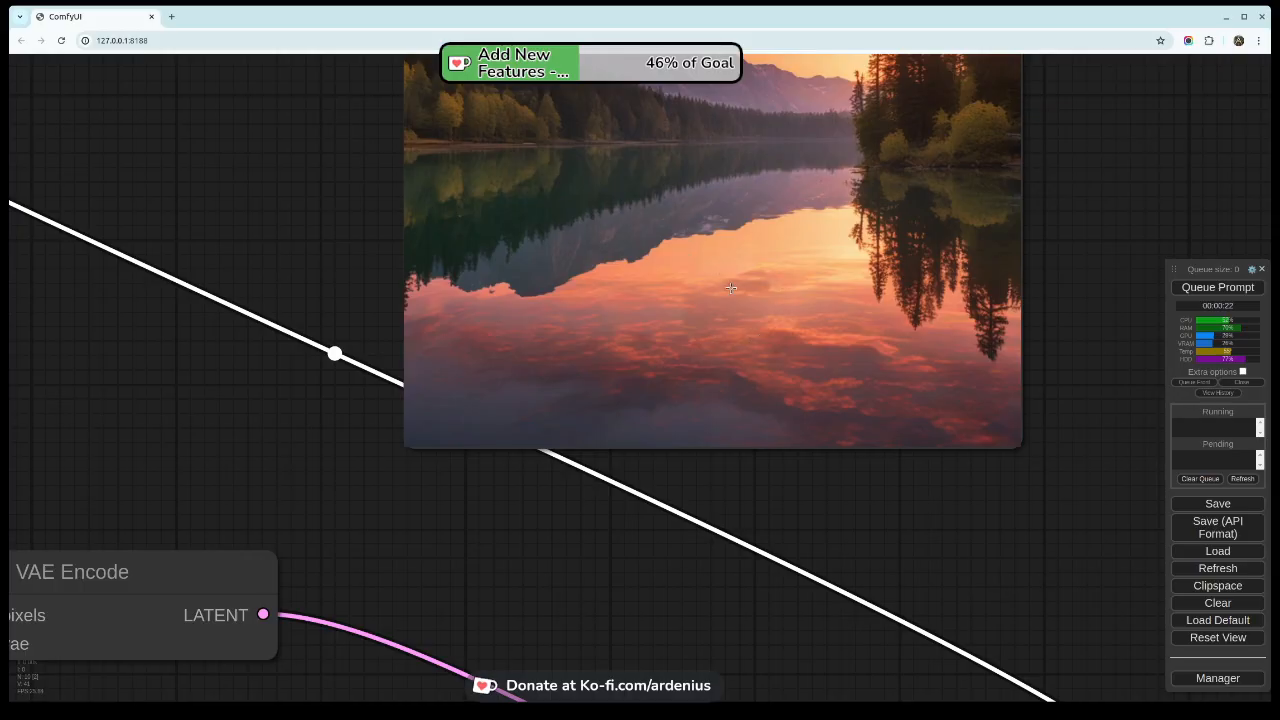
scroll(729, 283, down, 12)
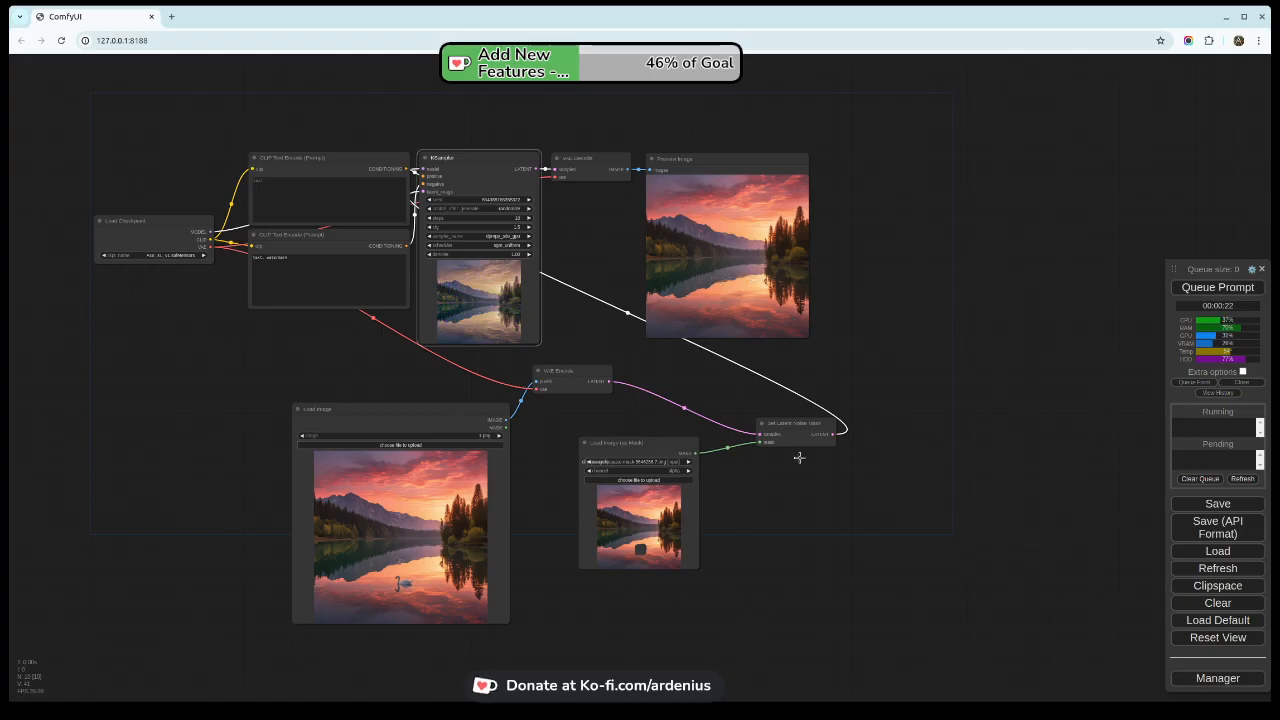
click(779, 508)
scroll(779, 509, down, 2)
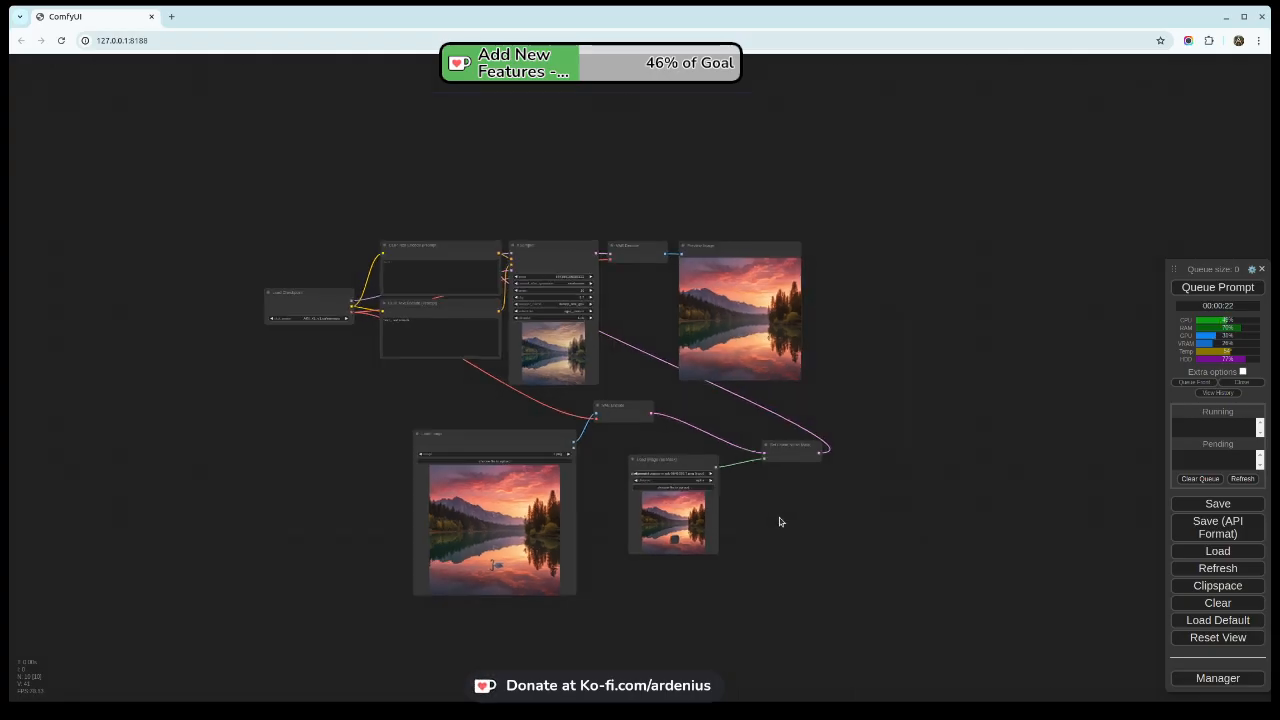
scroll(779, 509, up, 3)
drag(782, 523, 889, 517)
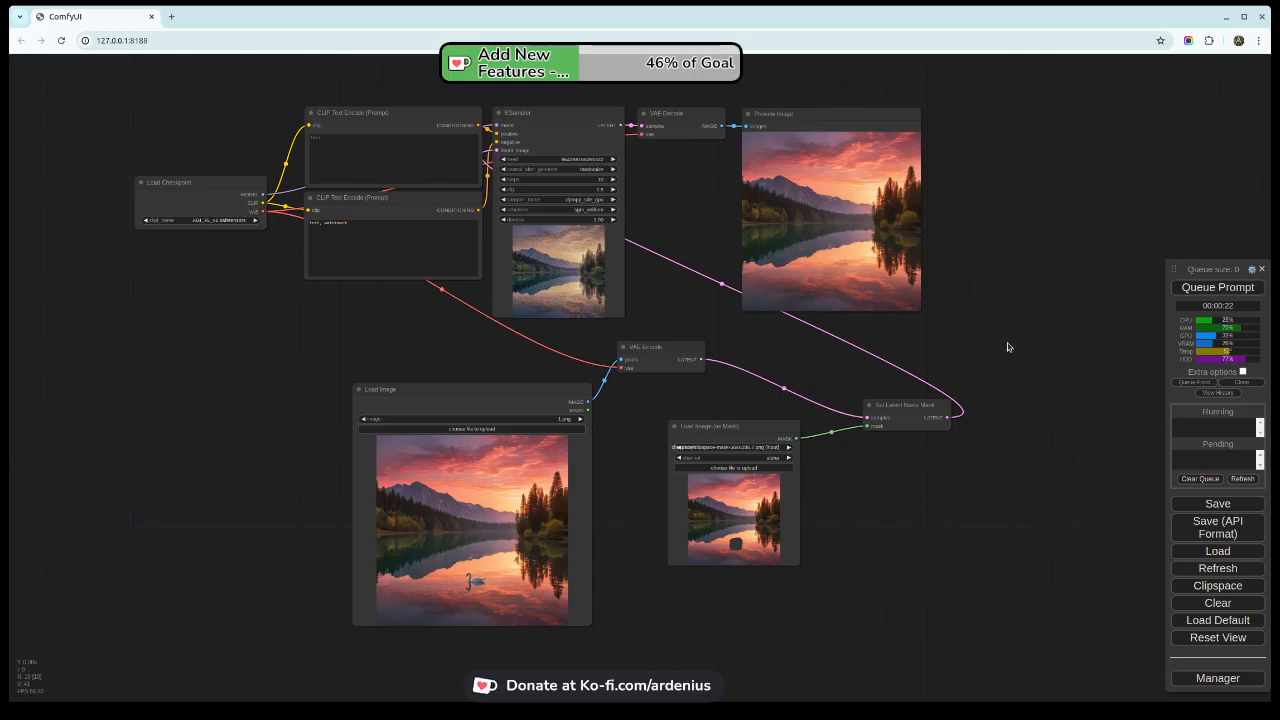
scroll(1008, 347, up, 1)
drag(1008, 347, 1050, 352)
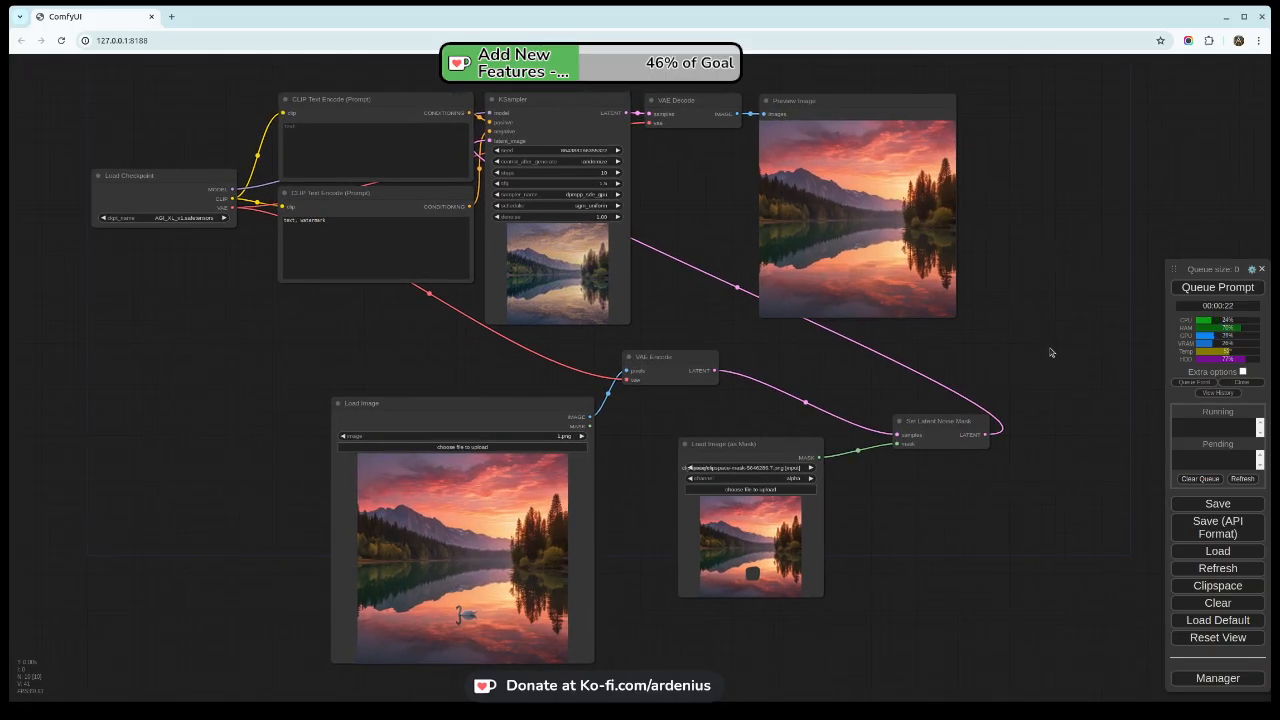